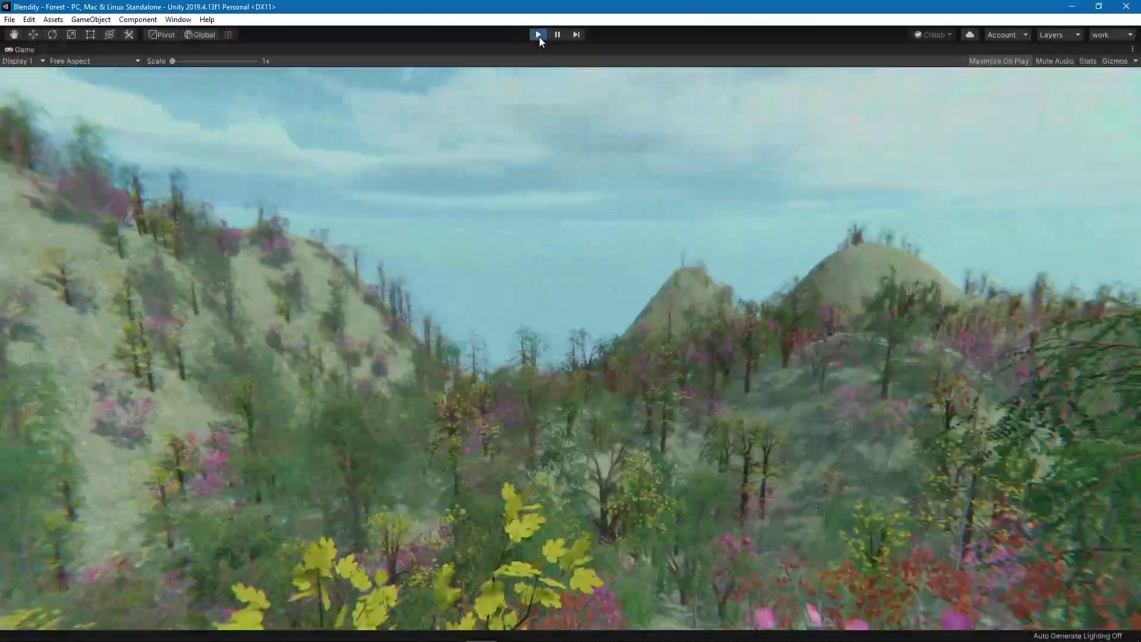
- Stop play mode and select the Blendity package in the project
{"action": "left_click", "coordinate": [539, 34]}
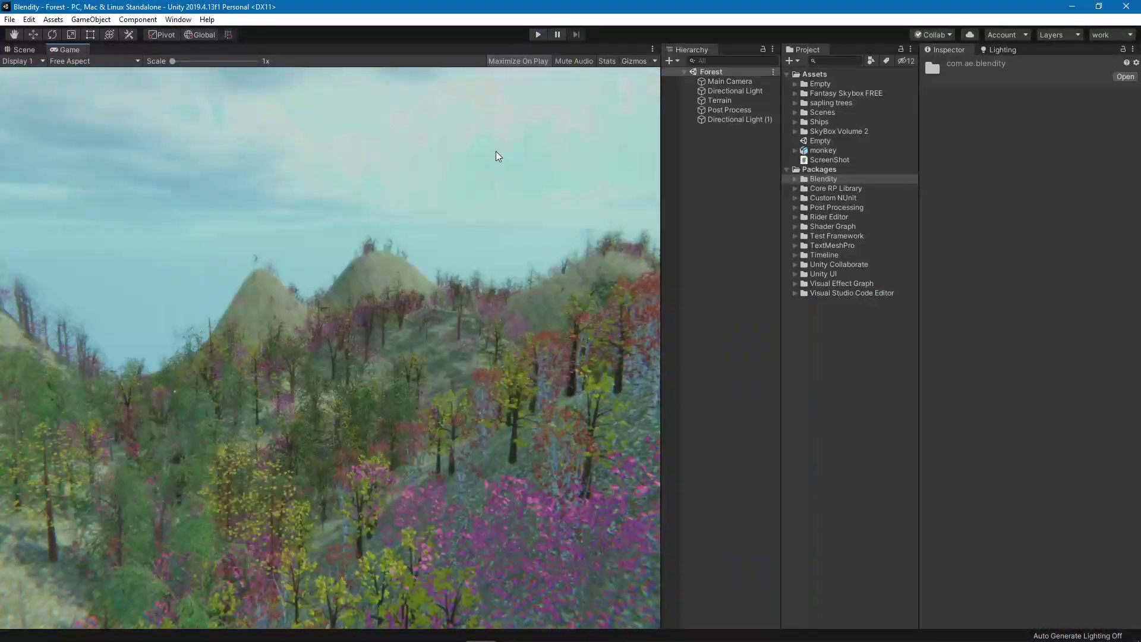
{"action": "left_click", "coordinate": [846, 181]}
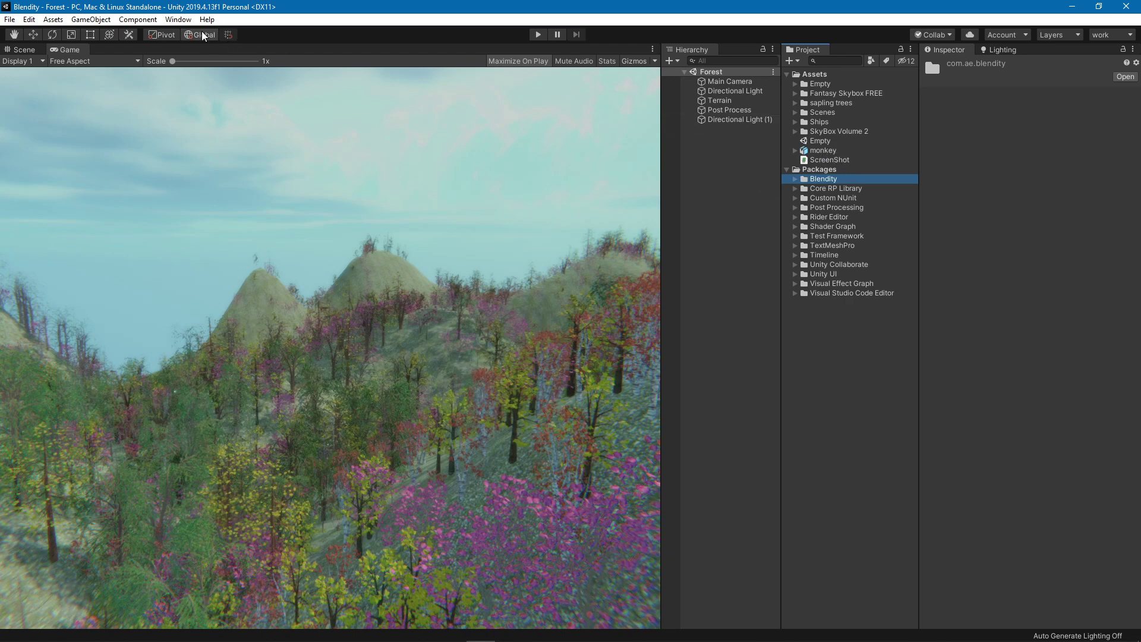
- Look at the Package Manager's options for adding a package, including from a tarball, and close it
{"action": "left_click", "coordinate": [179, 20]}
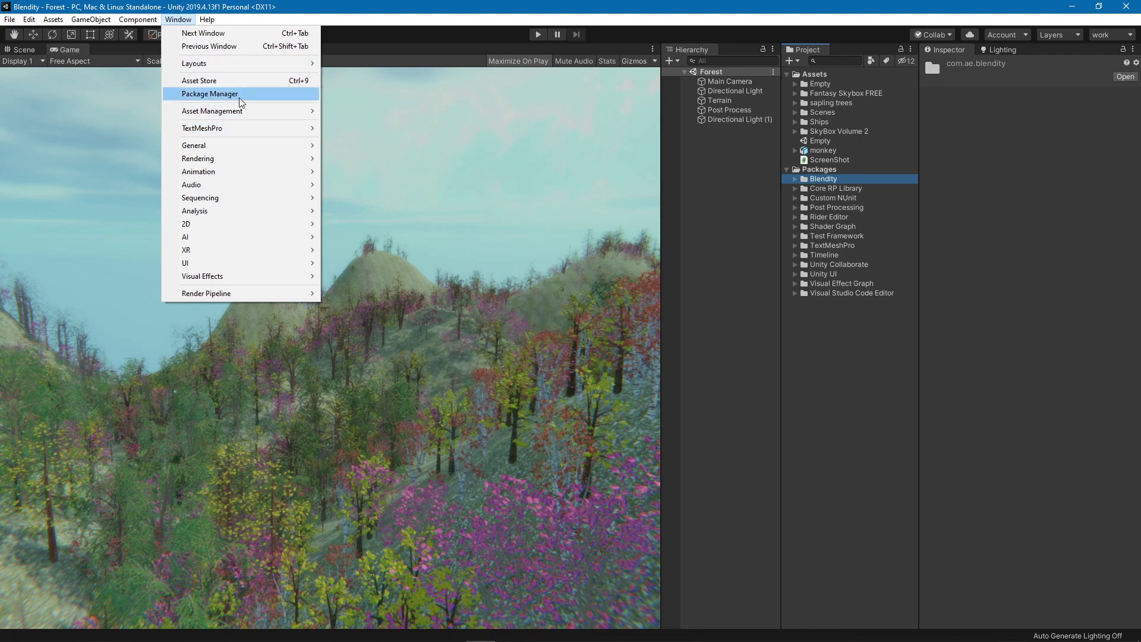
{"action": "left_click", "coordinate": [241, 101]}
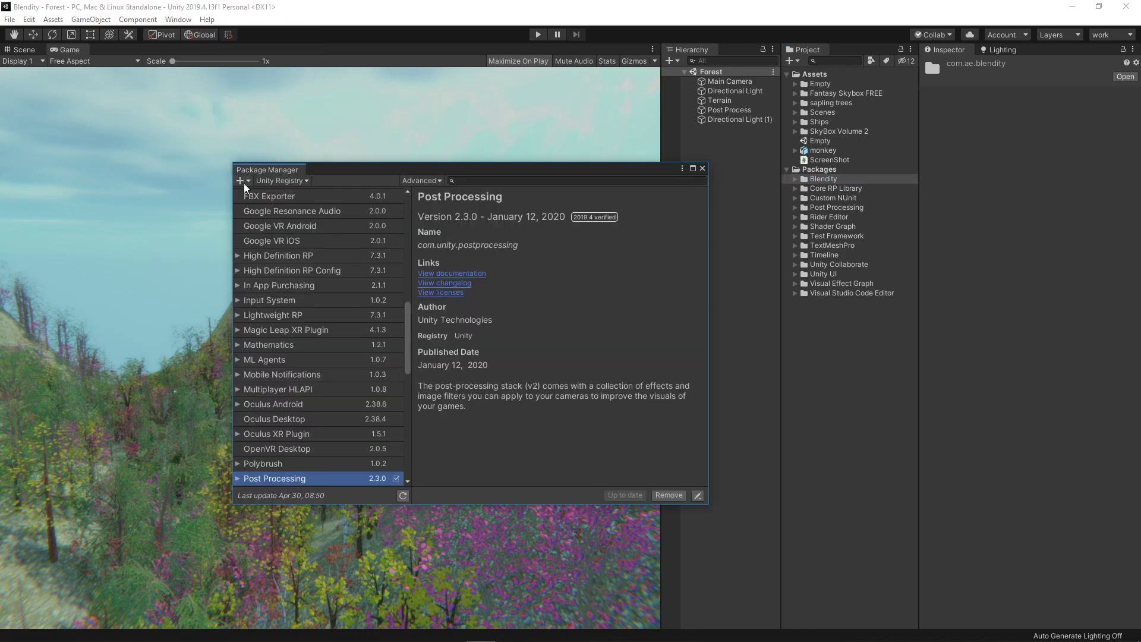
{"action": "left_click", "coordinate": [242, 181]}
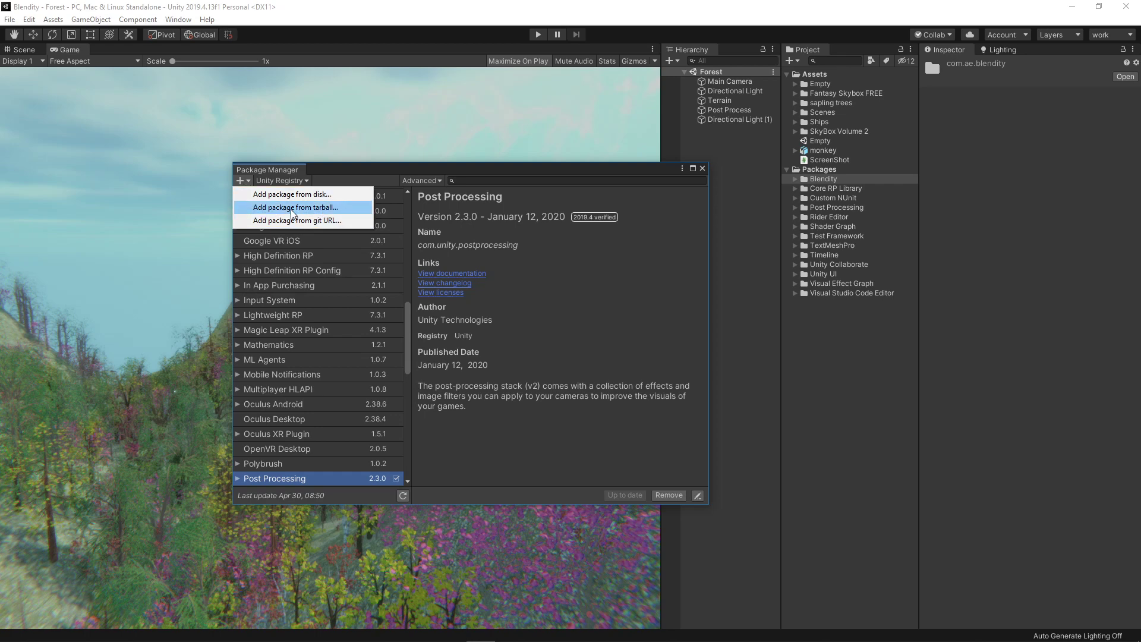
{"action": "left_click", "coordinate": [648, 171]}
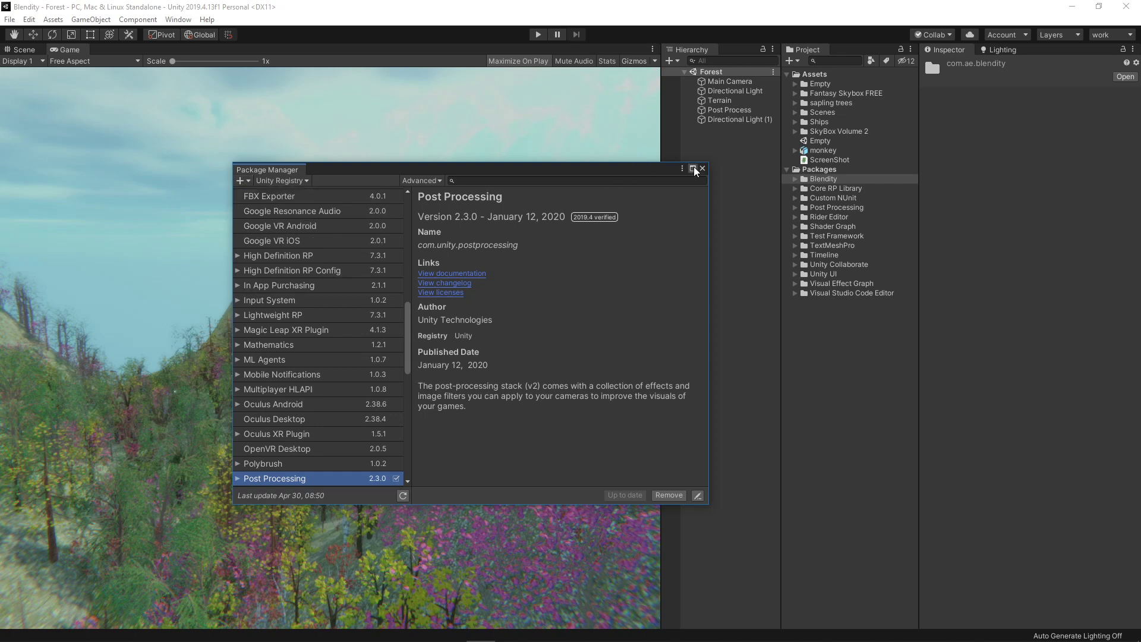
{"action": "left_click", "coordinate": [701, 170]}
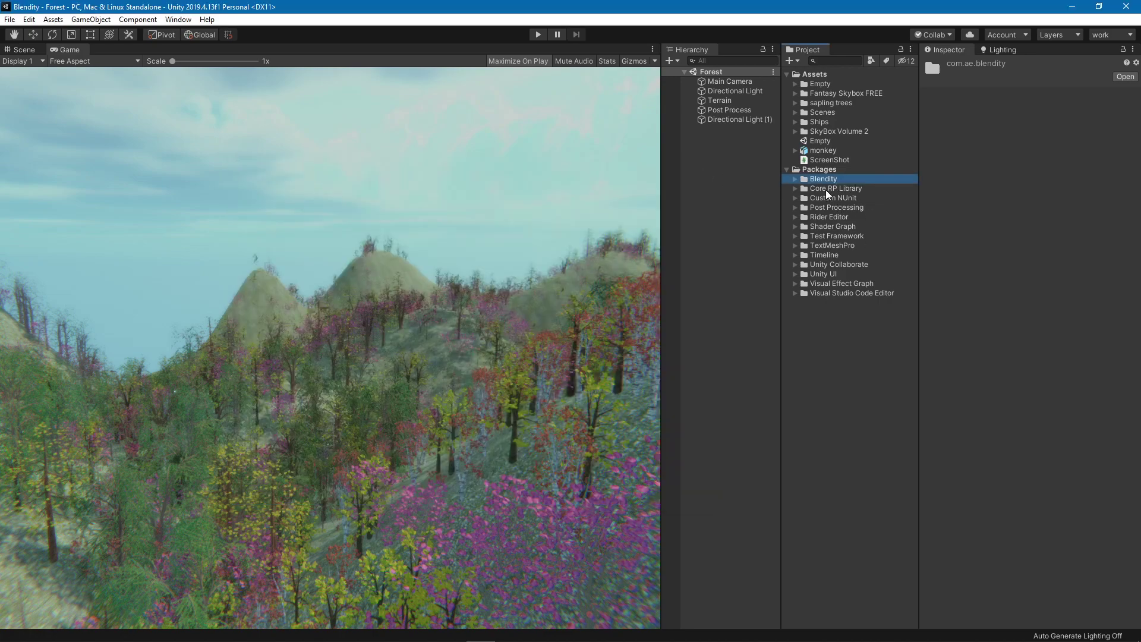
- Collapse the Packages list and create a folder with the default name directly under Assets
{"action": "left_click", "coordinate": [787, 171]}
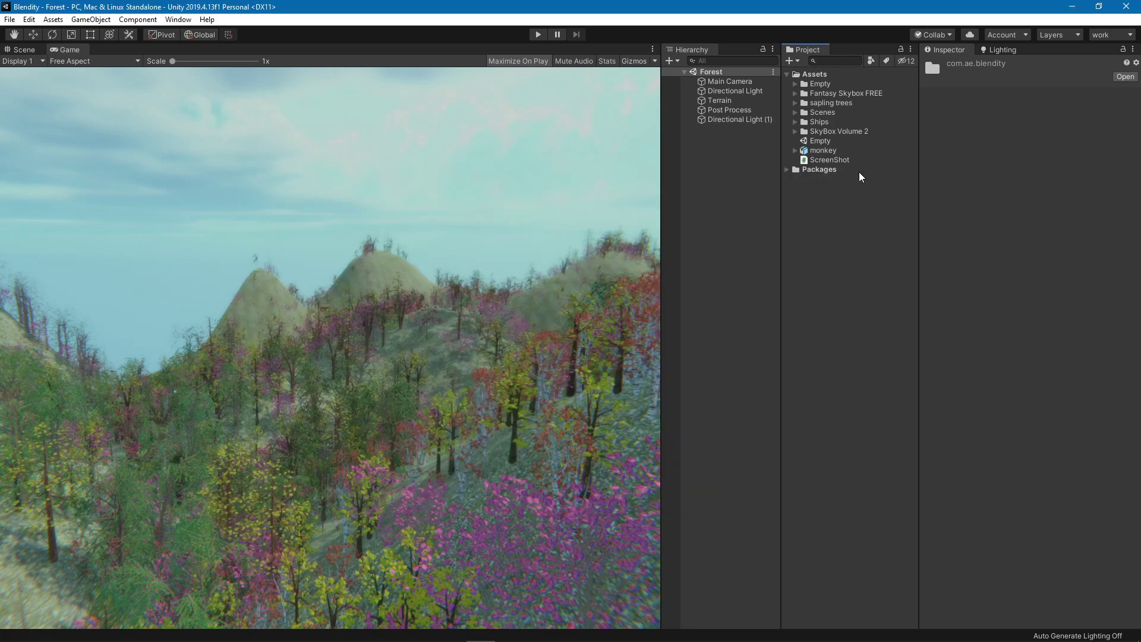
{"action": "right_click", "coordinate": [812, 74]}
{"action": "right_click", "coordinate": [812, 74]}
{"action": "mouse_move", "coordinate": [887, 82]}
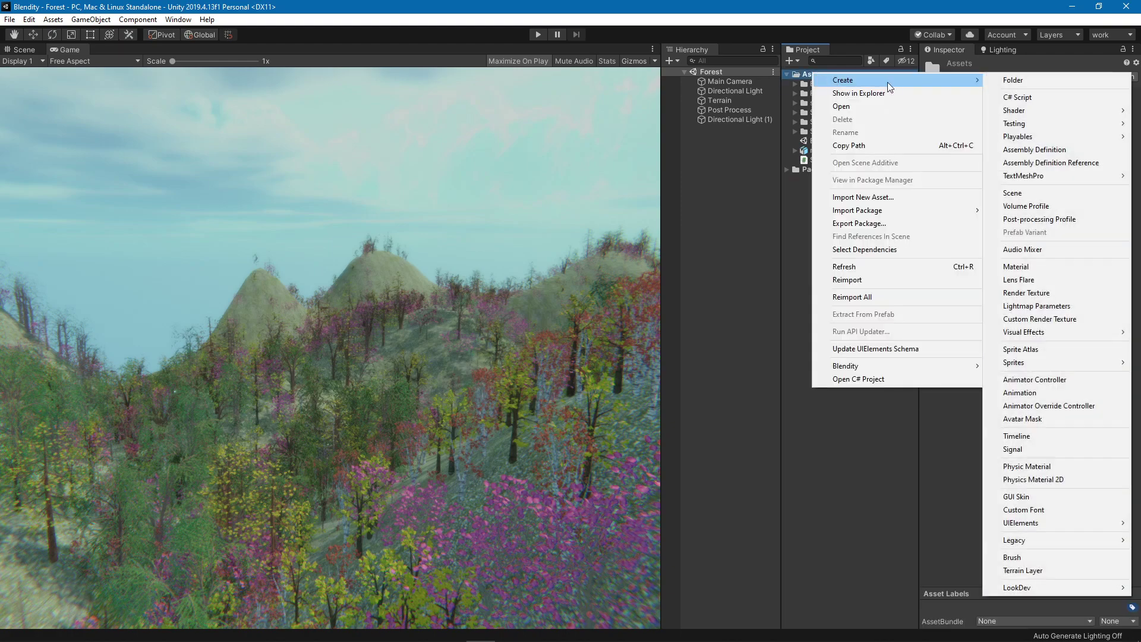
{"action": "left_click", "coordinate": [991, 85]}
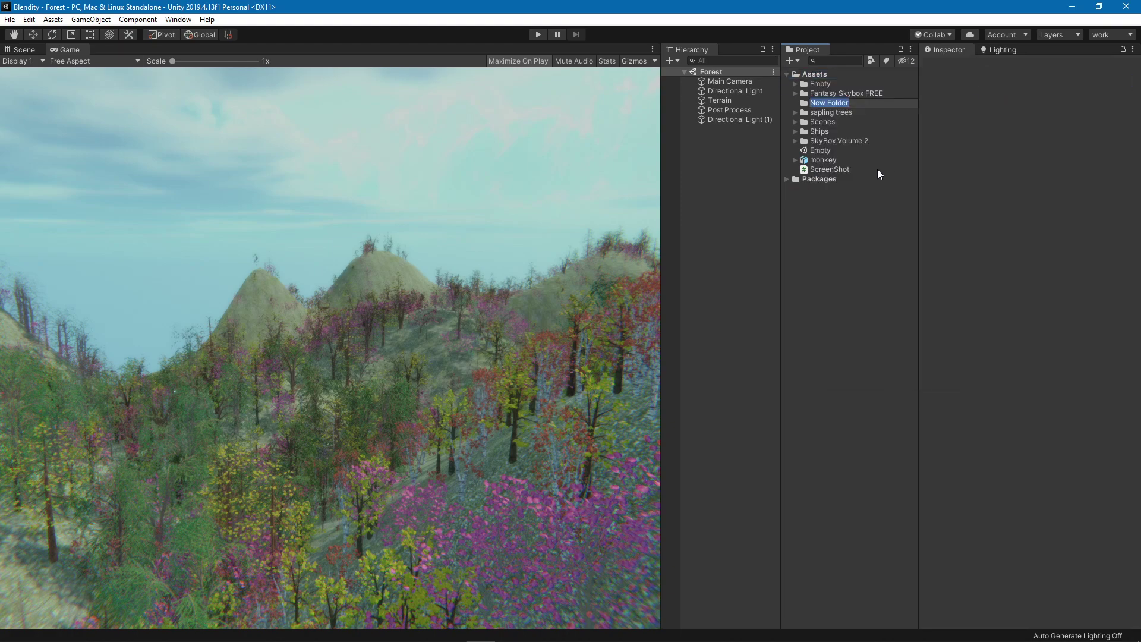
{"action": "left_click", "coordinate": [804, 102]}
- Start Blendity's tree generation for the new folder and set Number of Trees to 4
{"action": "right_click", "coordinate": [804, 102]}
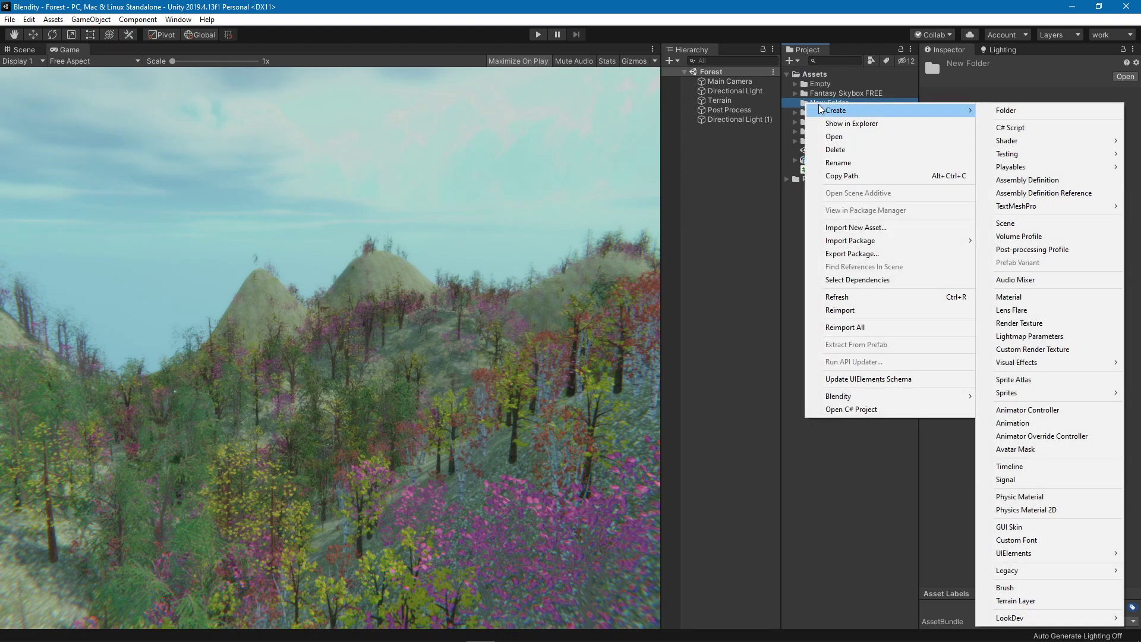
{"action": "mouse_move", "coordinate": [830, 402]}
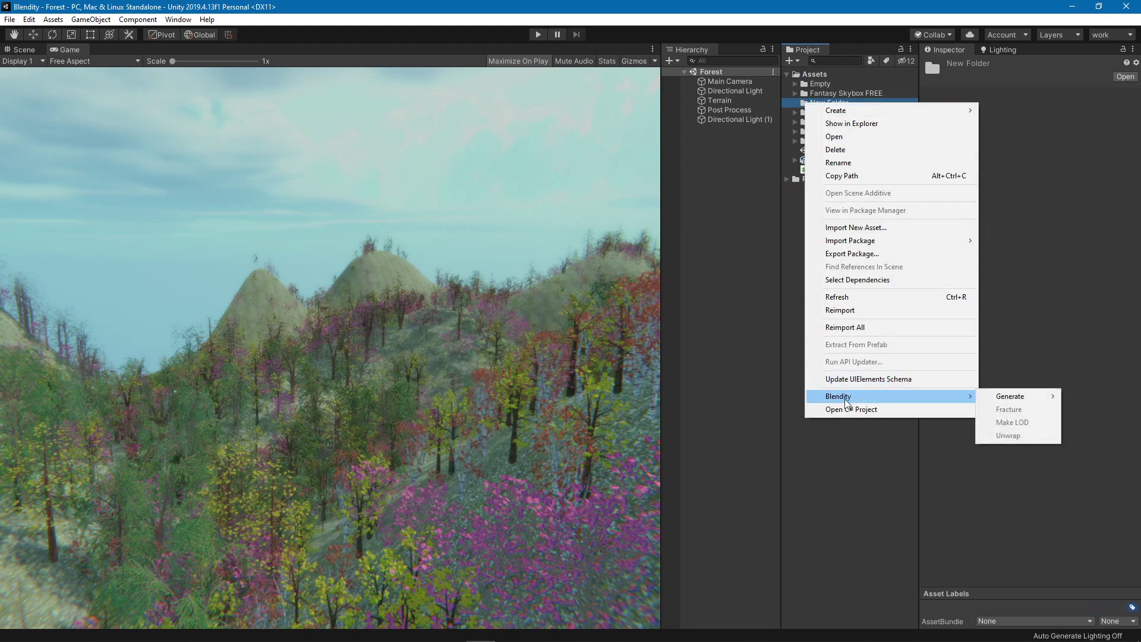
{"action": "mouse_move", "coordinate": [1002, 399]}
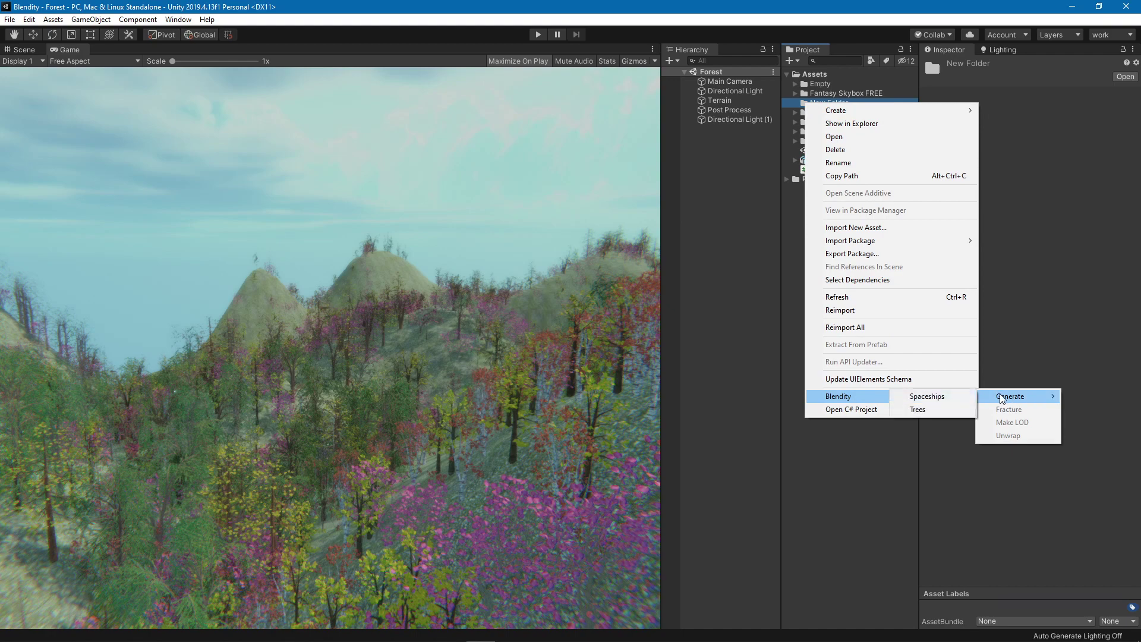
{"action": "left_click", "coordinate": [934, 414]}
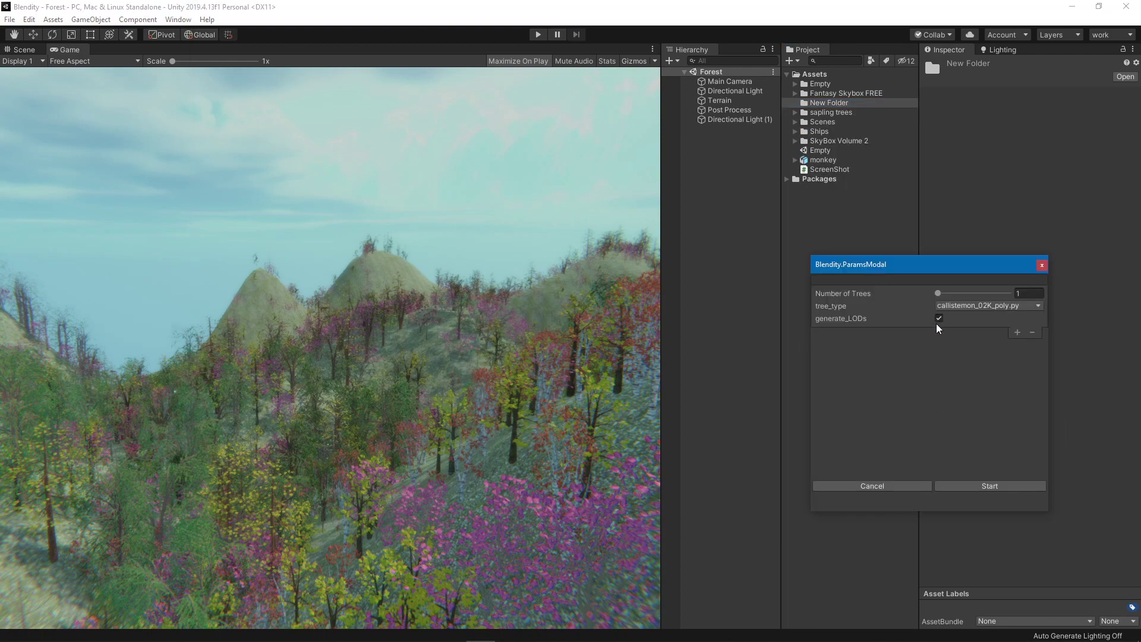
{"action": "left_click_drag", "start_coordinate": [928, 270], "coordinate": [811, 235]}
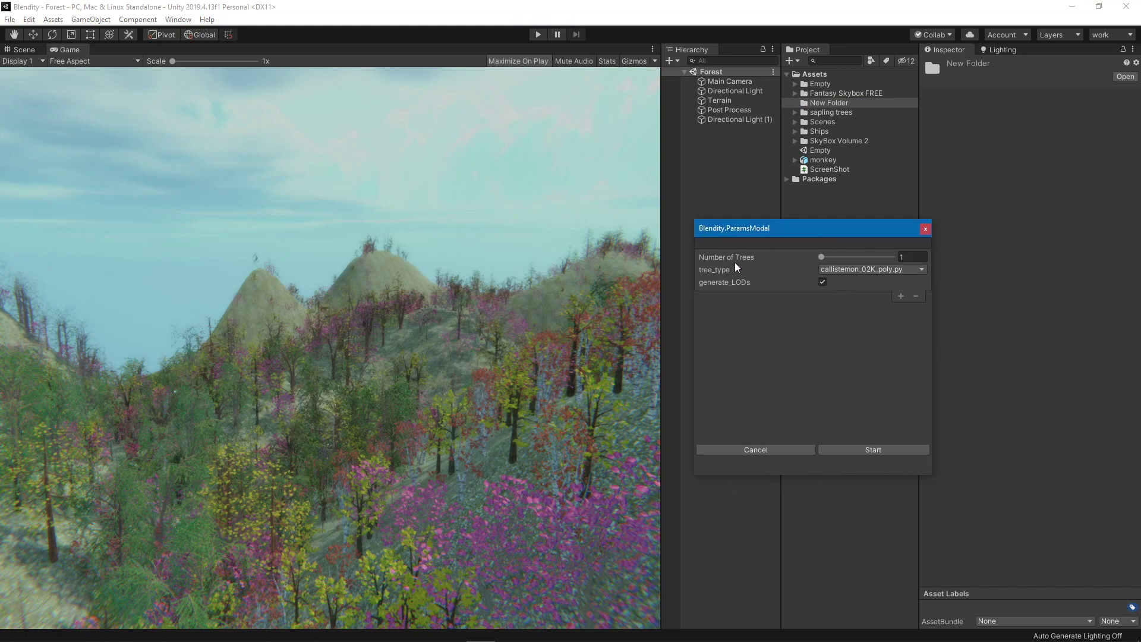
{"action": "left_click", "coordinate": [915, 255]}
{"action": "type", "text": "4"}
- Choose japanese_maple_05K_poly.py as the tree type and start the generation with LODs enabled
{"action": "left_click", "coordinate": [894, 271]}
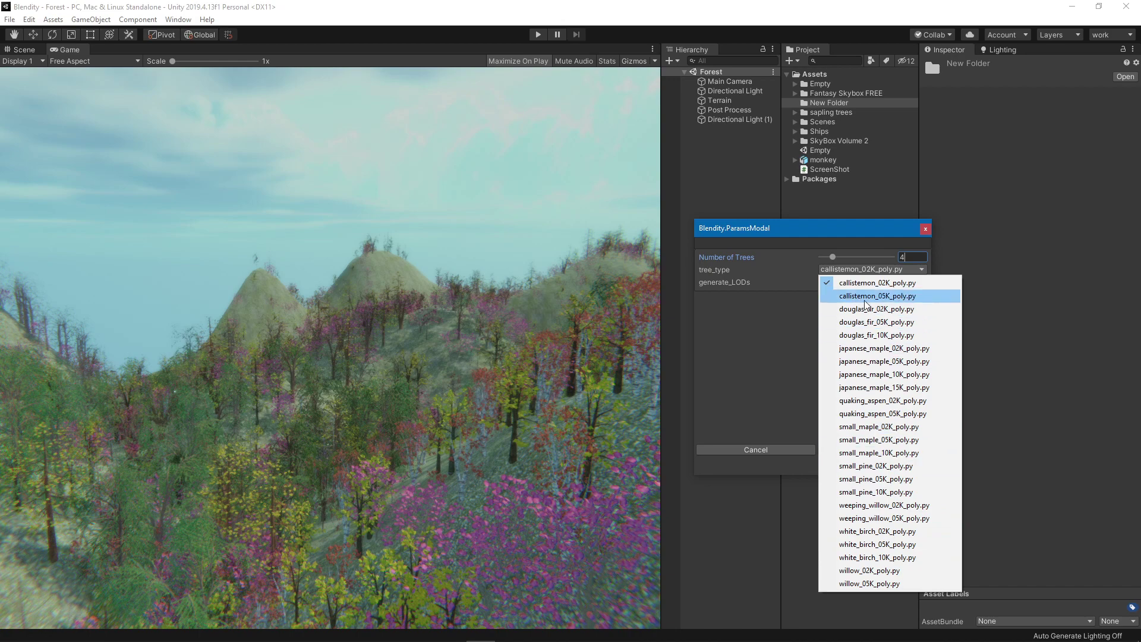
{"action": "left_click", "coordinate": [898, 300]}
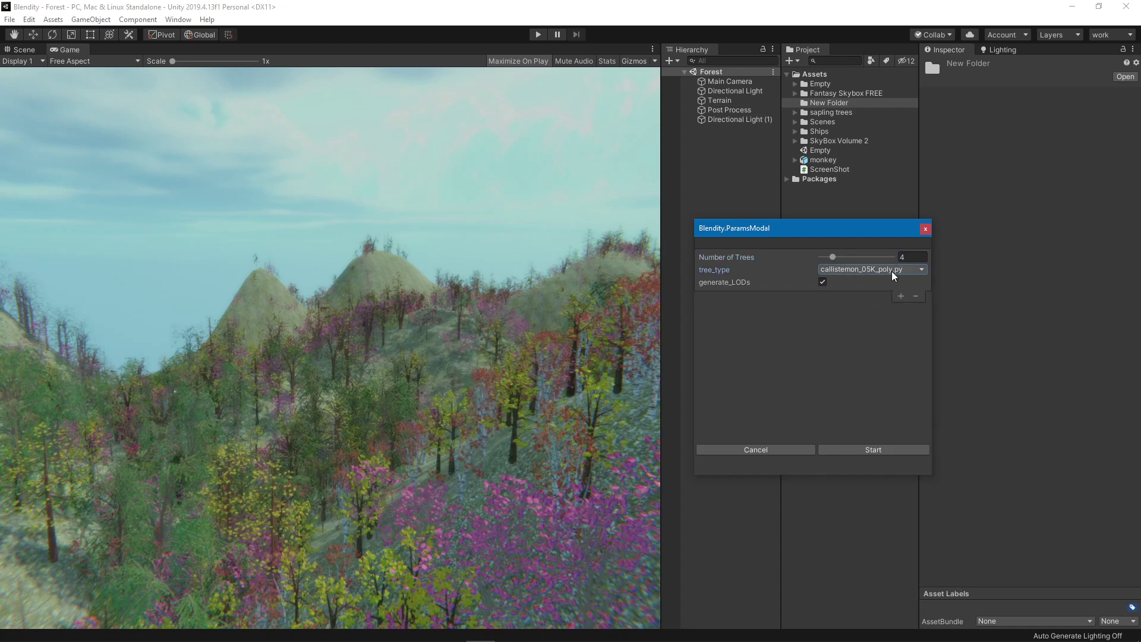
{"action": "left_click", "coordinate": [893, 272]}
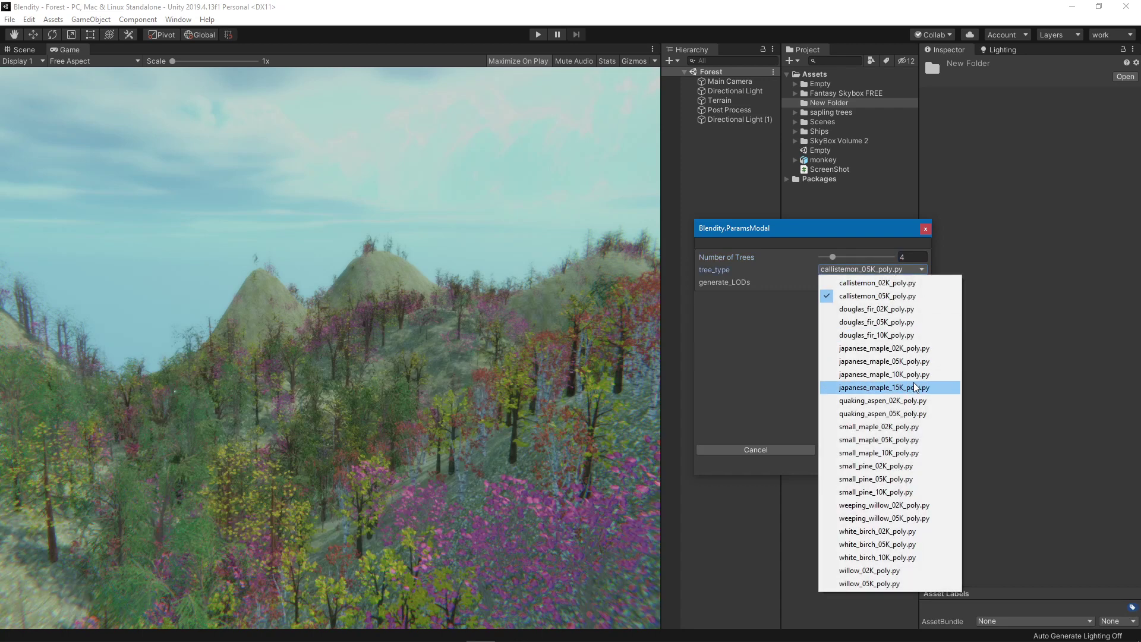
{"action": "left_click", "coordinate": [926, 363]}
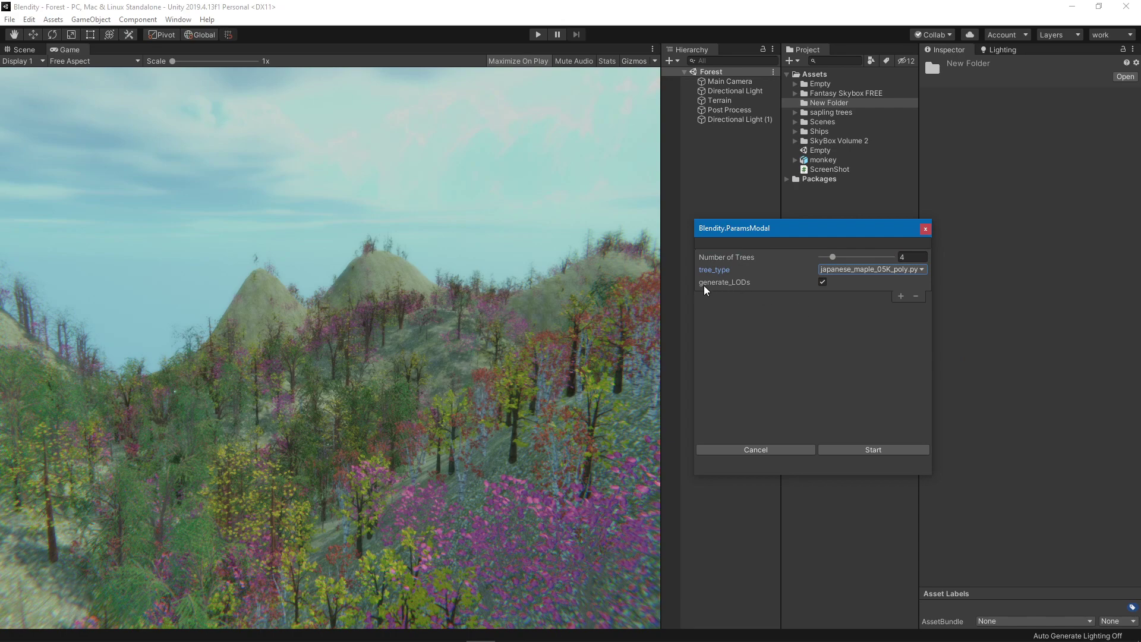
{"action": "left_click", "coordinate": [877, 452]}
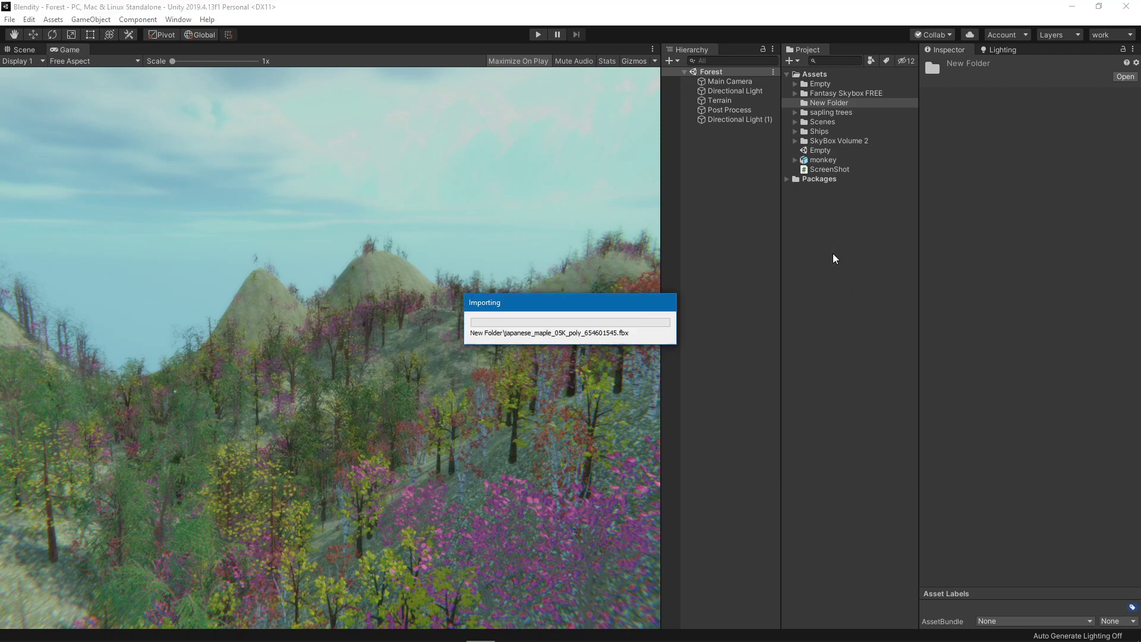
- Expand the new folder and inspect each of the generated Japanese maple models
{"action": "left_click", "coordinate": [798, 104]}
{"action": "left_click", "coordinate": [795, 104]}
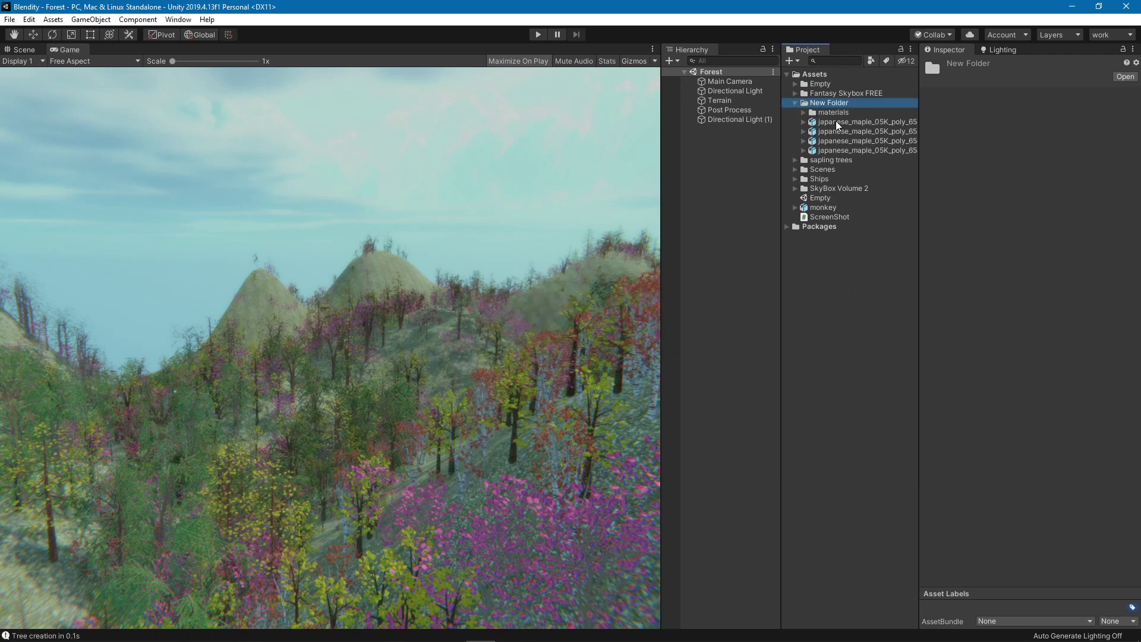
{"action": "left_click", "coordinate": [836, 124]}
{"action": "left_click", "coordinate": [837, 131]}
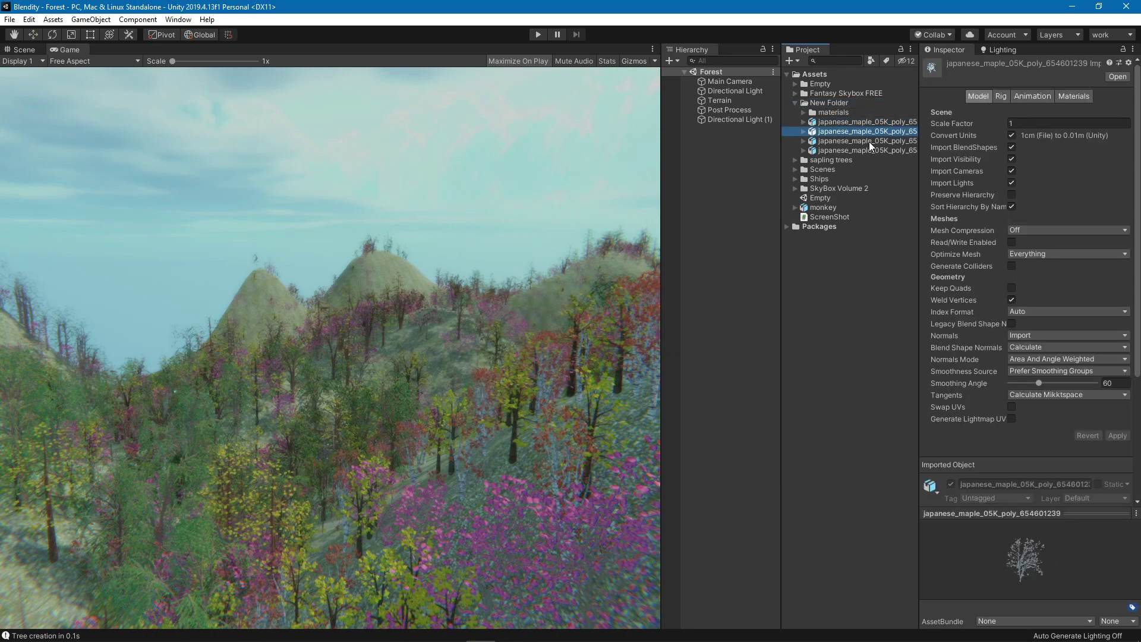
{"action": "left_click", "coordinate": [871, 142]}
{"action": "left_click", "coordinate": [860, 151]}
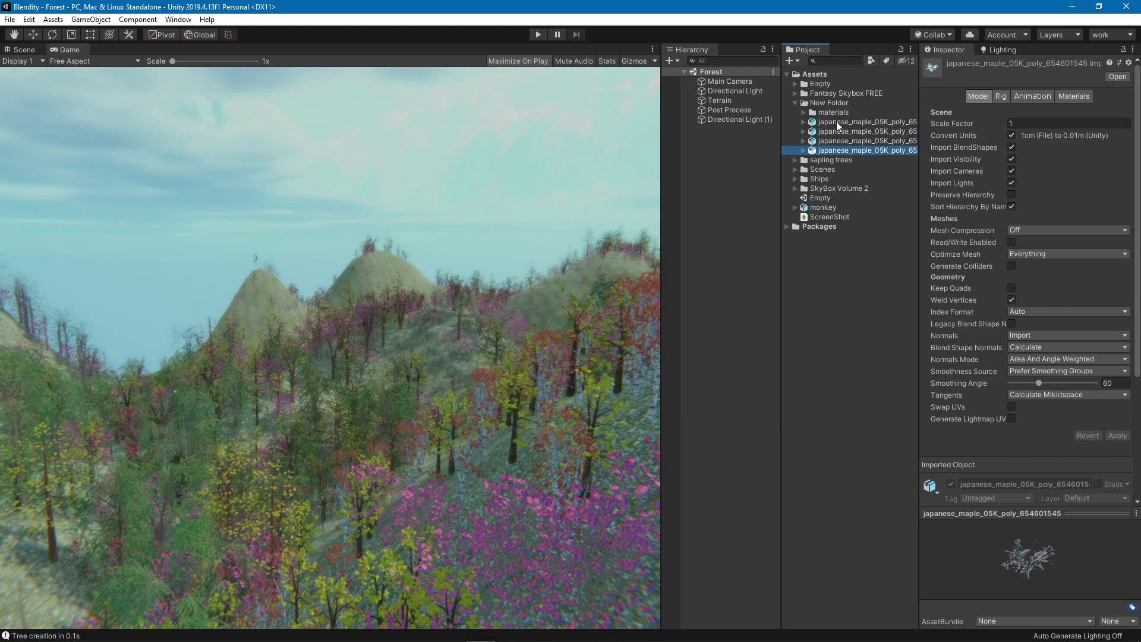
- Assign the Bark_Pine_001 texture to the bark material's Albedo and set its Smoothness to 0
{"action": "left_click", "coordinate": [814, 114]}
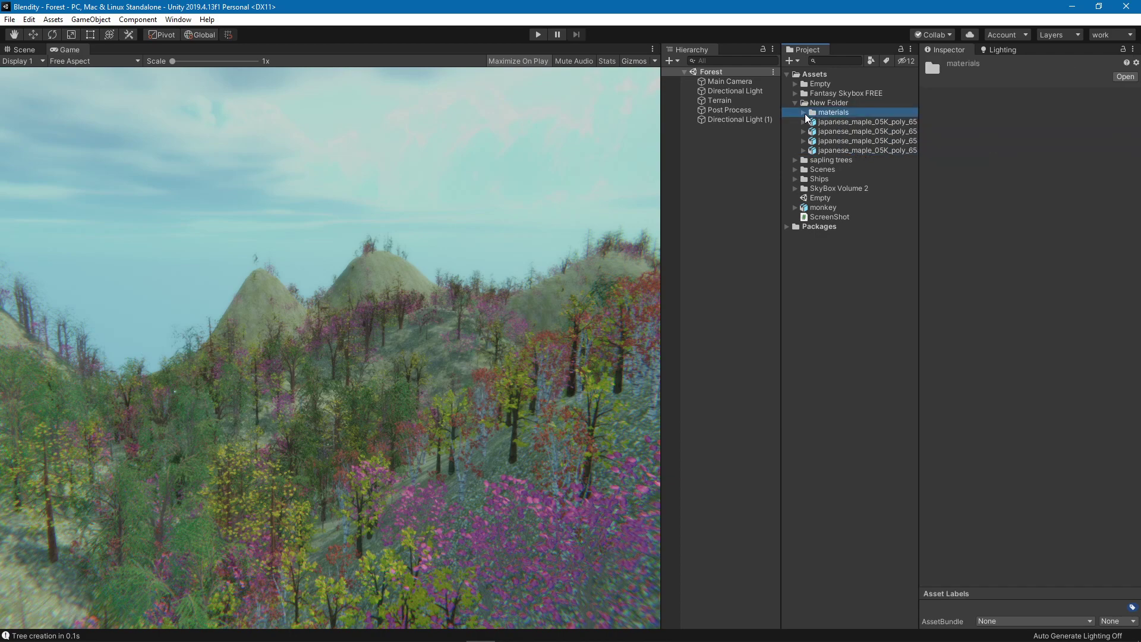
{"action": "left_click", "coordinate": [804, 113]}
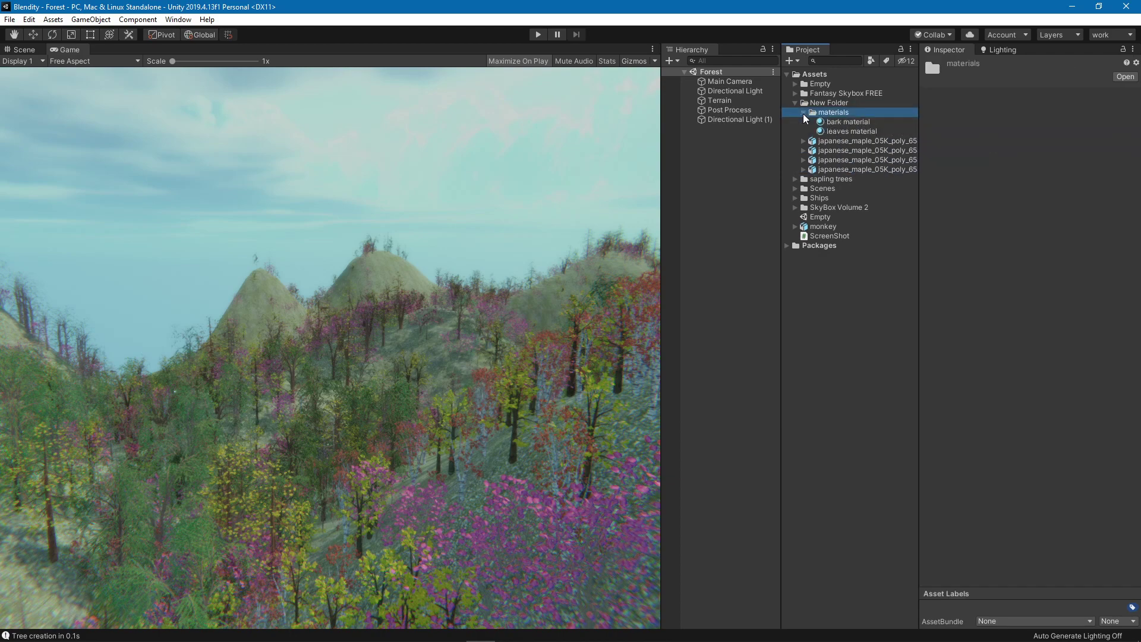
{"action": "left_click", "coordinate": [843, 122]}
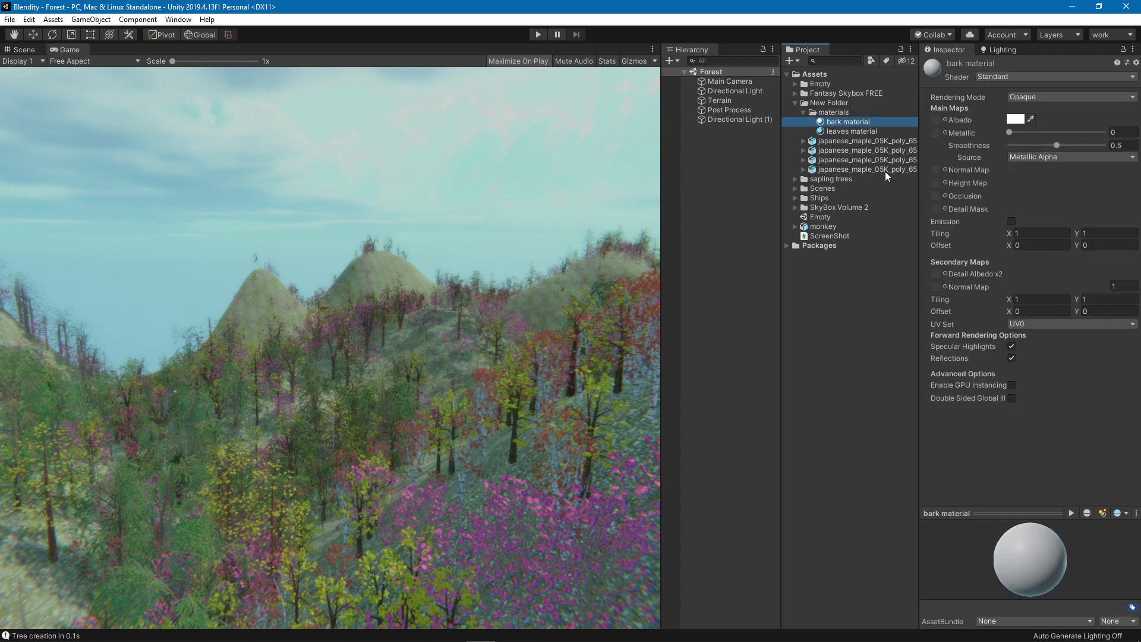
{"action": "left_click", "coordinate": [945, 119]}
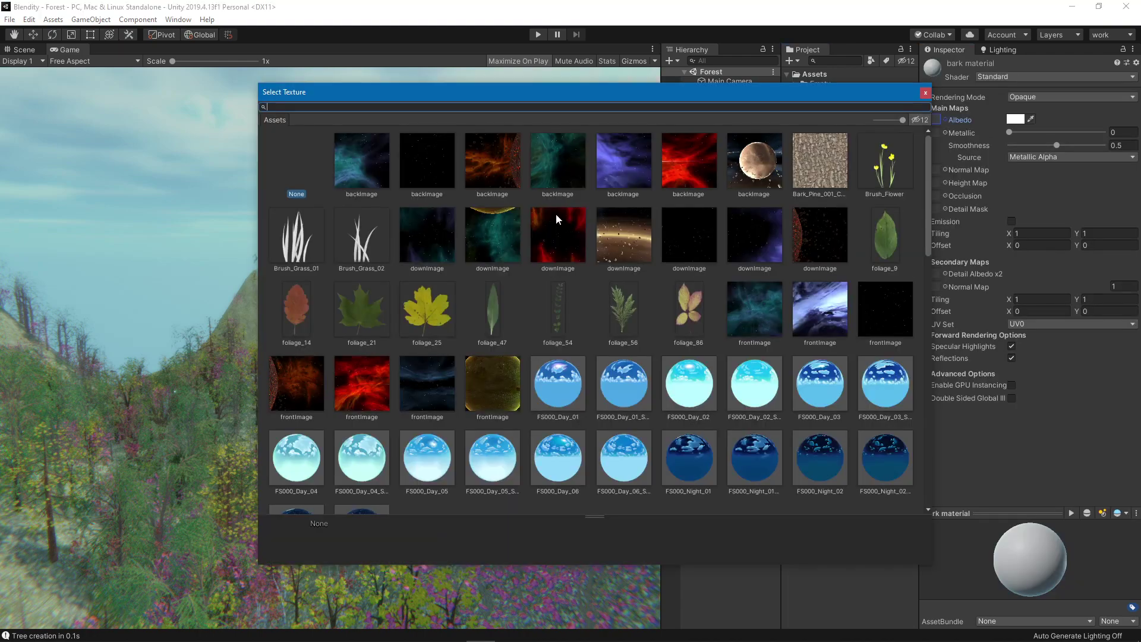
{"action": "left_click", "coordinate": [812, 176]}
{"action": "left_click", "coordinate": [926, 93]}
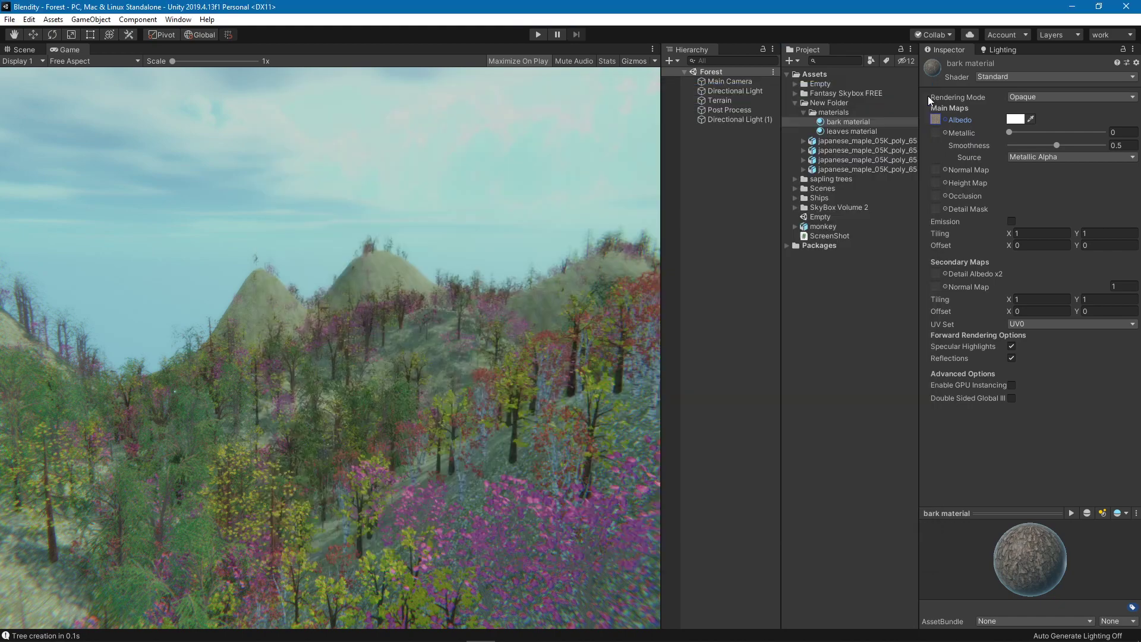
{"action": "left_click_drag", "start_coordinate": [1050, 144], "coordinate": [927, 147]}
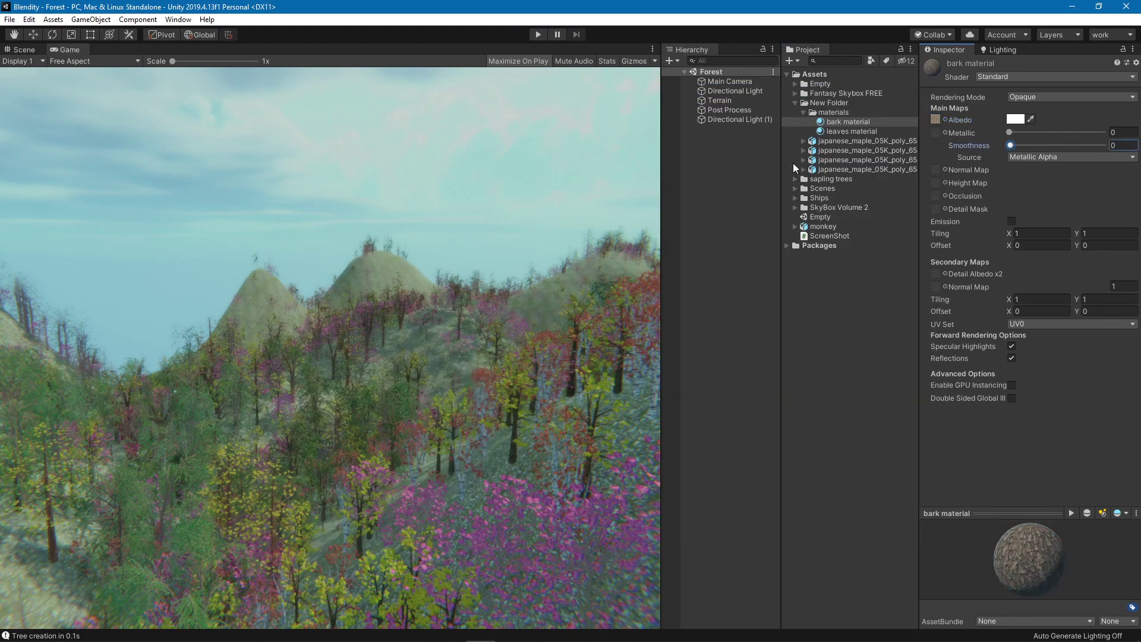
- Change the leaves material's shader to Nature/SpeedTree8
{"action": "left_click", "coordinate": [844, 132]}
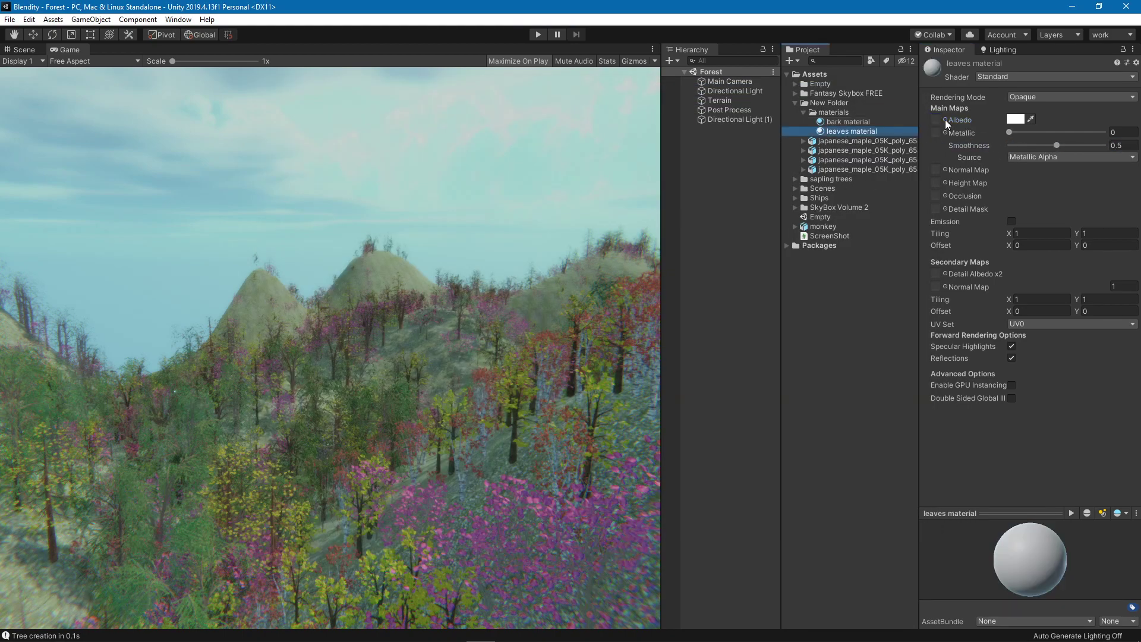
{"action": "left_click", "coordinate": [997, 77]}
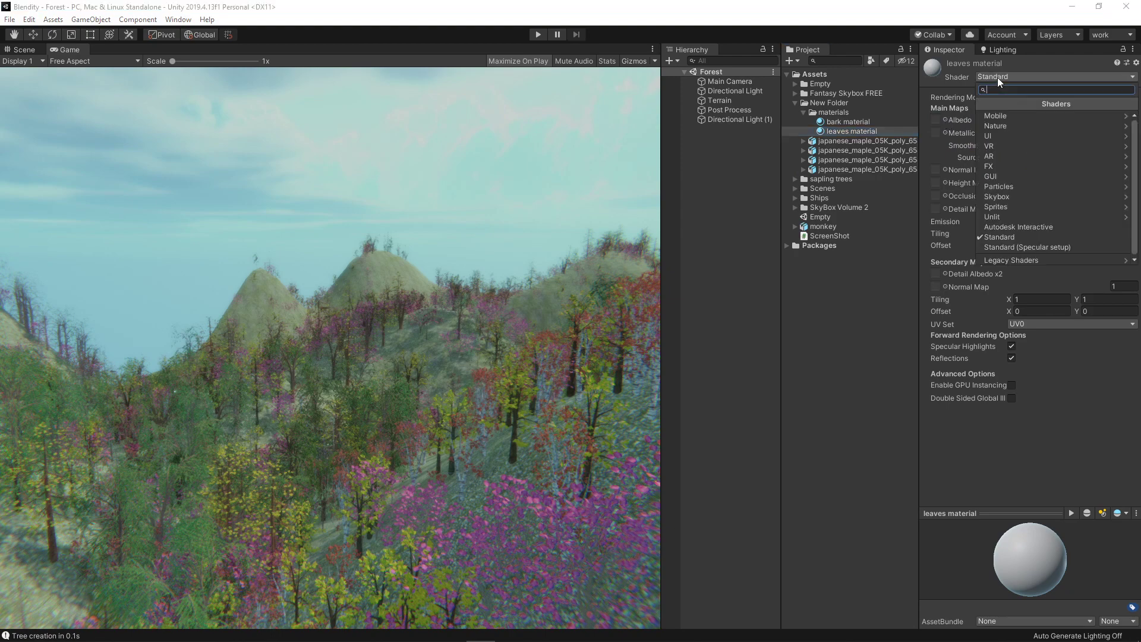
{"action": "left_click", "coordinate": [1012, 125]}
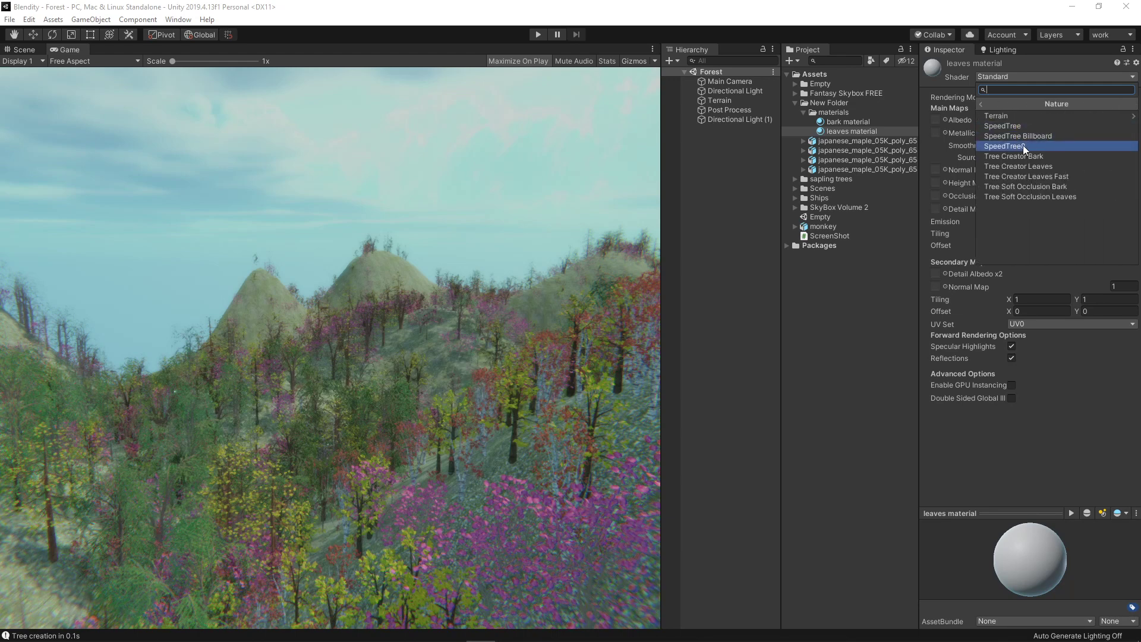
{"action": "left_click", "coordinate": [1022, 146]}
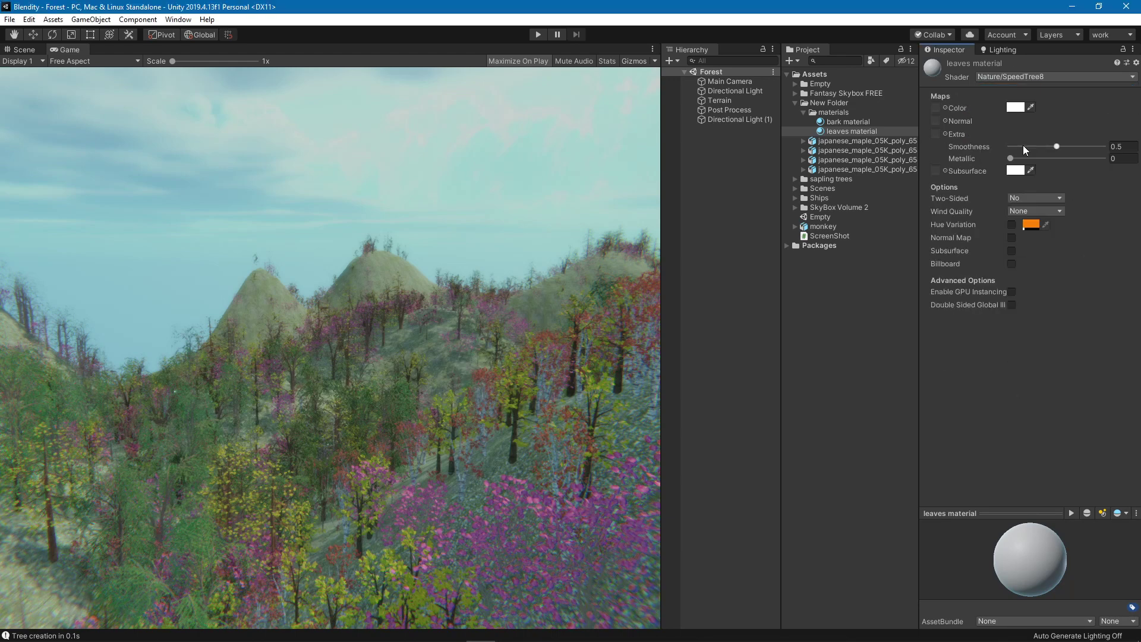
- Assign the pink TexturesCom_FlowersDried0007_1_masked_S 1 texture to the leaves material's Color map
{"action": "left_click", "coordinate": [946, 108]}
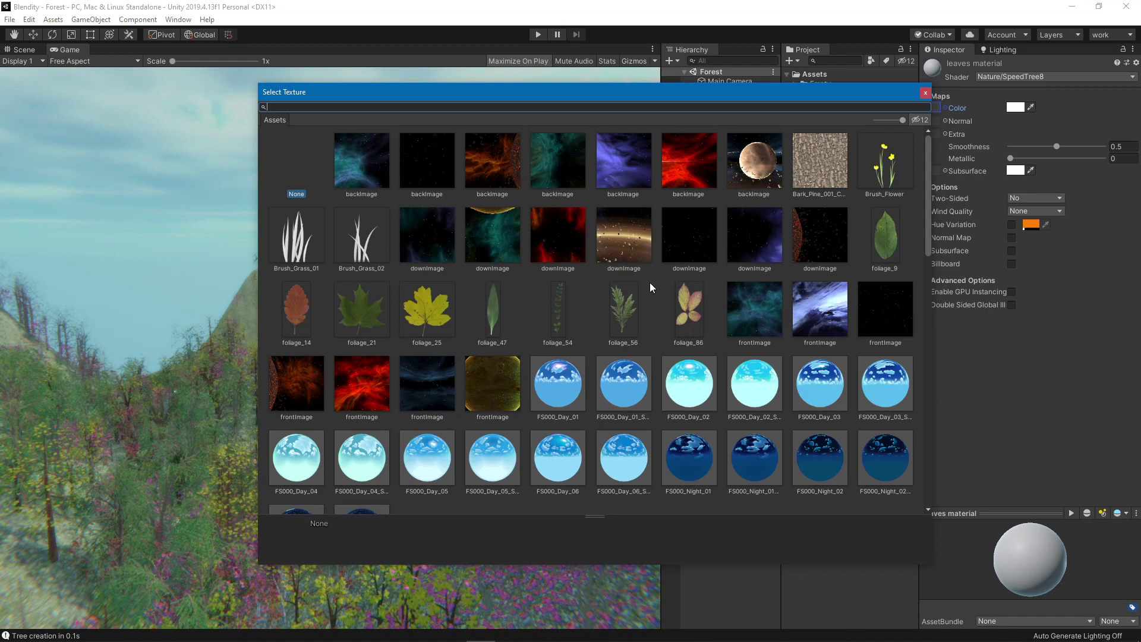
{"action": "scroll", "coordinate": [478, 300], "scroll_direction": "down", "scroll_amount": 10}
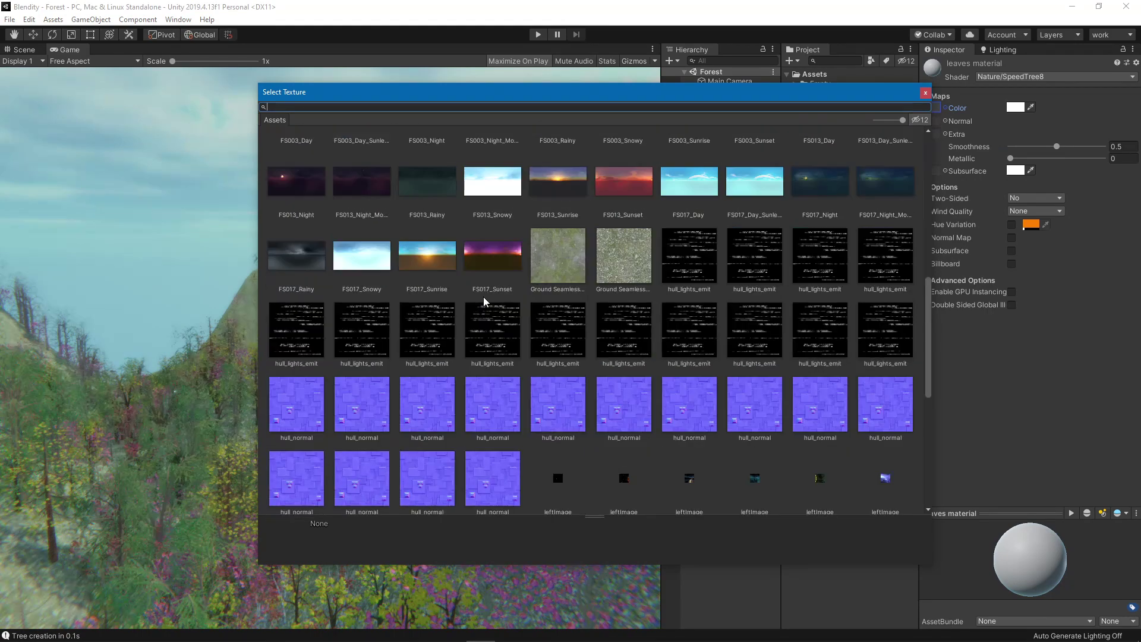
{"action": "scroll", "coordinate": [485, 301], "scroll_direction": "down", "scroll_amount": 5}
{"action": "left_click", "coordinate": [297, 380]}
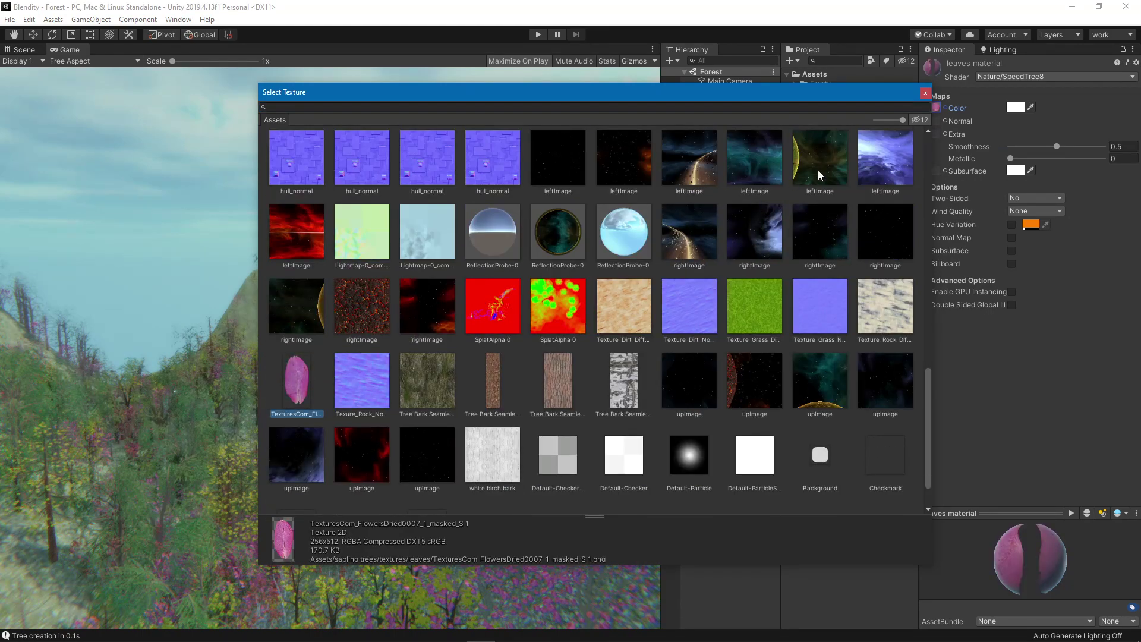
{"action": "left_click", "coordinate": [925, 93]}
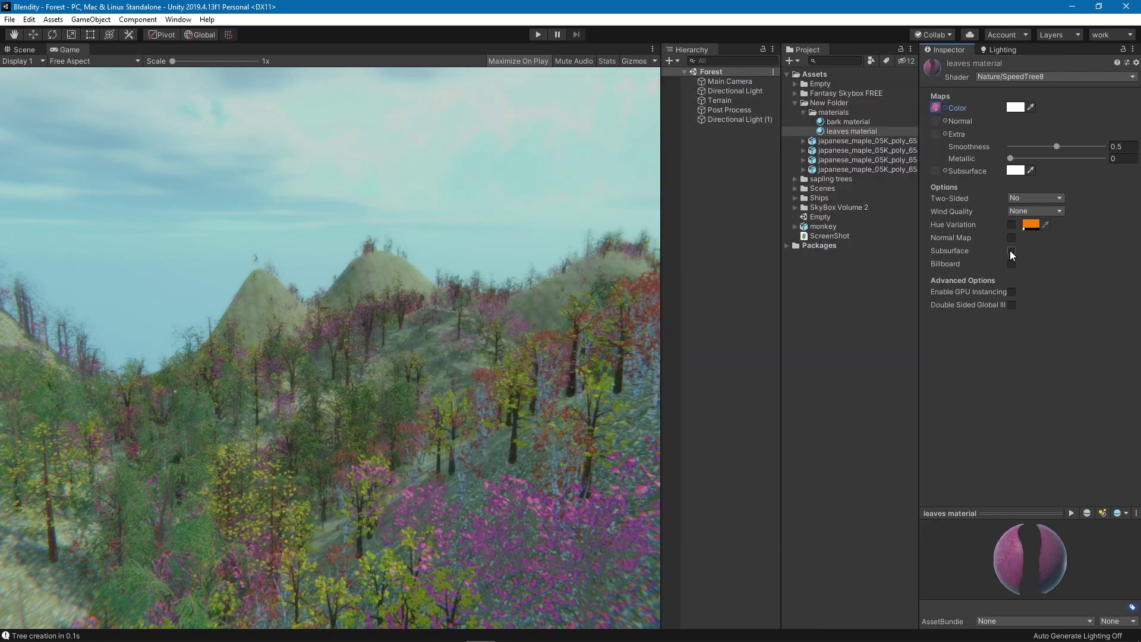
- Enable Subsurface on the leaves material with subsurface color 933737, and turn on Hue Variation
{"action": "left_click", "coordinate": [1011, 250]}
{"action": "left_click", "coordinate": [1015, 170]}
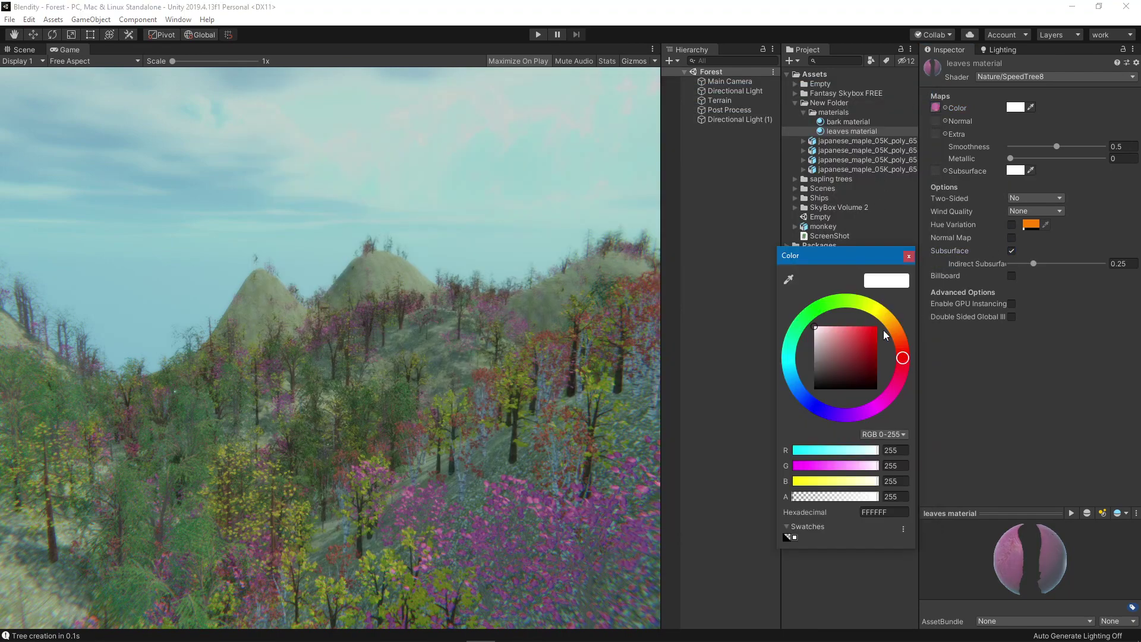
{"action": "left_click", "coordinate": [814, 352]}
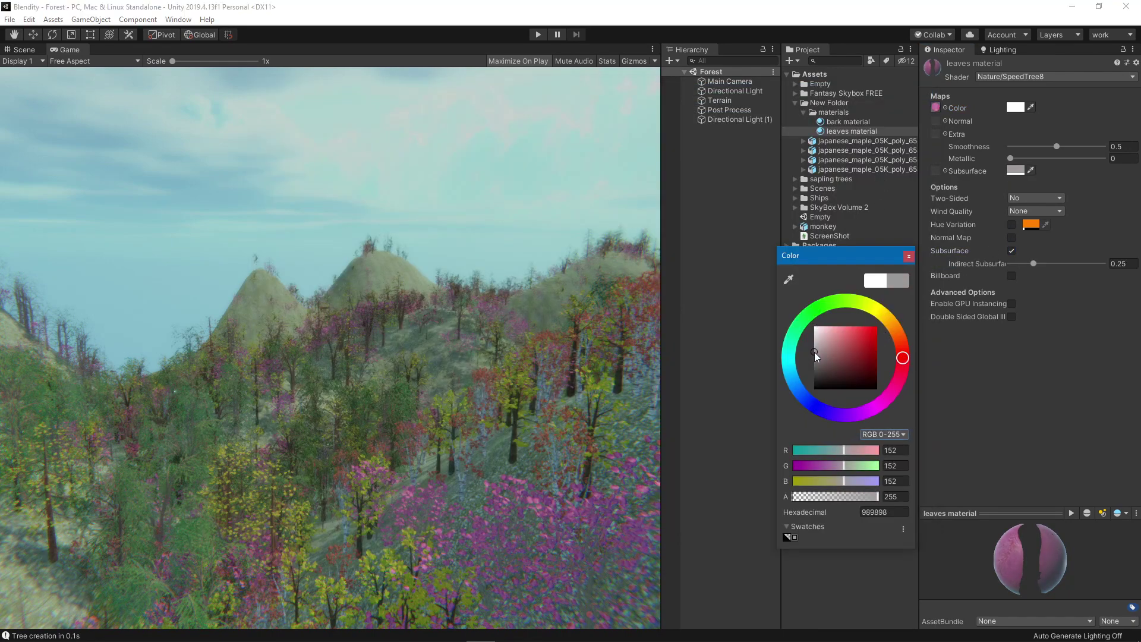
{"action": "left_click_drag", "start_coordinate": [814, 352], "coordinate": [854, 353]}
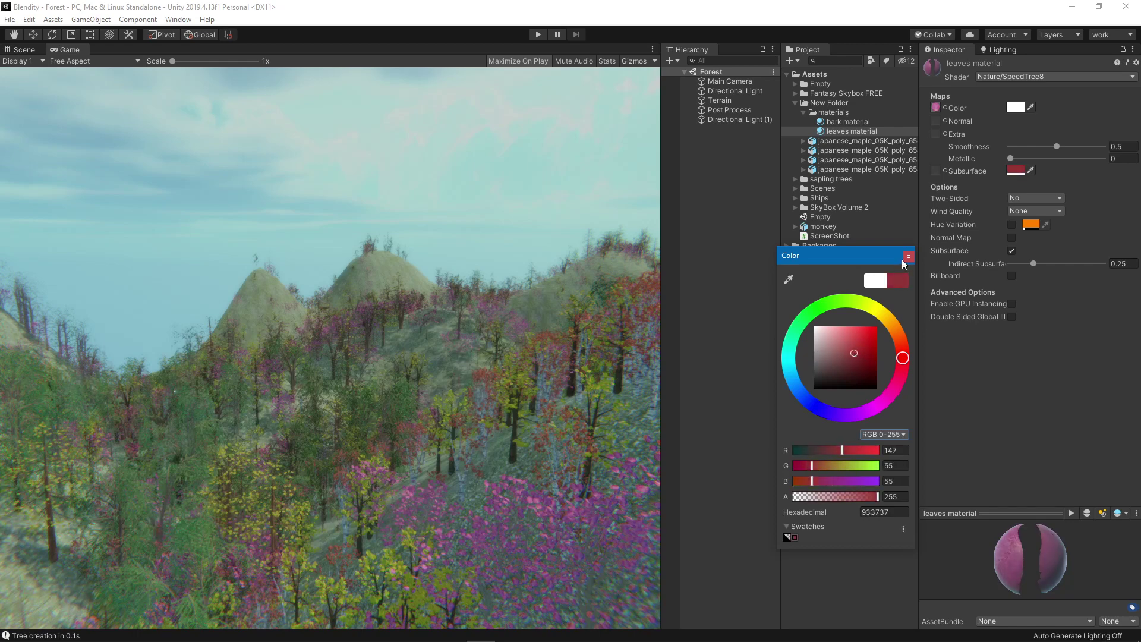
{"action": "left_click", "coordinate": [909, 256]}
{"action": "left_click", "coordinate": [1011, 225]}
- Place all four Japanese maple models in the Forest scene and frame the last one in the Scene view
{"action": "left_click", "coordinate": [840, 141]}
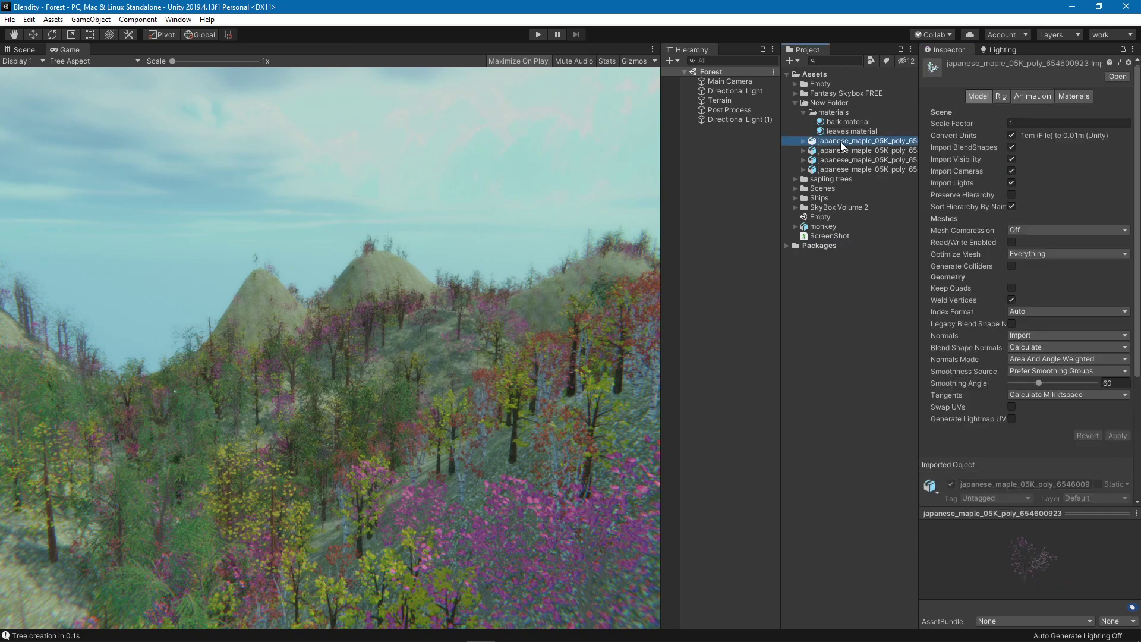
{"action": "left_click", "coordinate": [871, 169], "text": "shift"}
{"action": "left_click_drag", "start_coordinate": [838, 152], "coordinate": [724, 168]}
{"action": "left_click", "coordinate": [725, 156]}
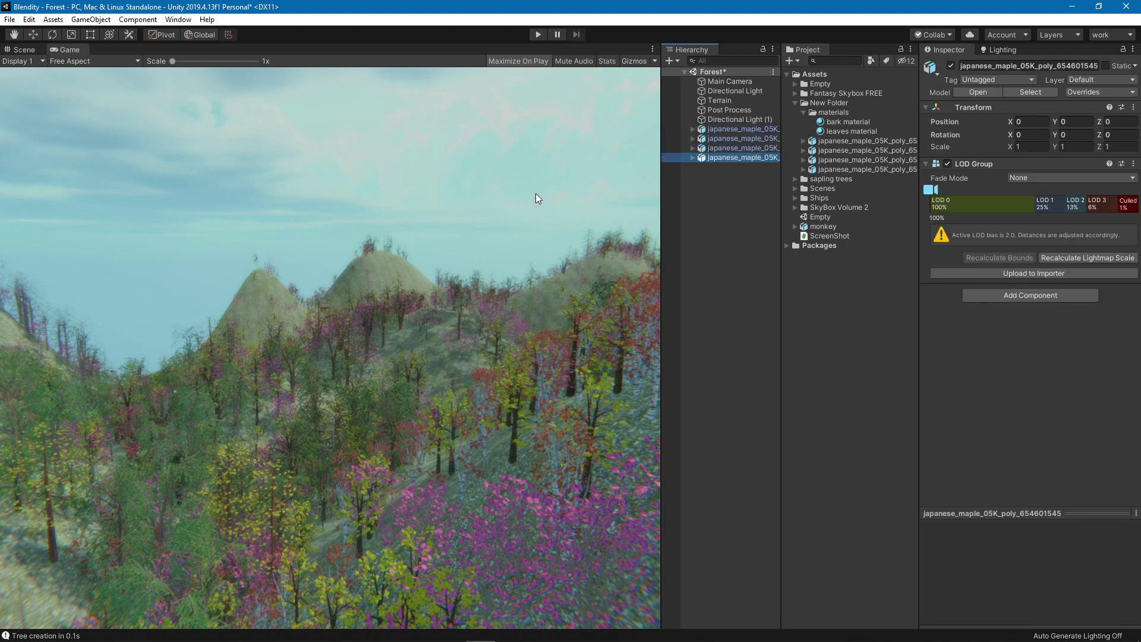
{"action": "left_click", "coordinate": [23, 49]}
{"action": "key", "text": "f"}
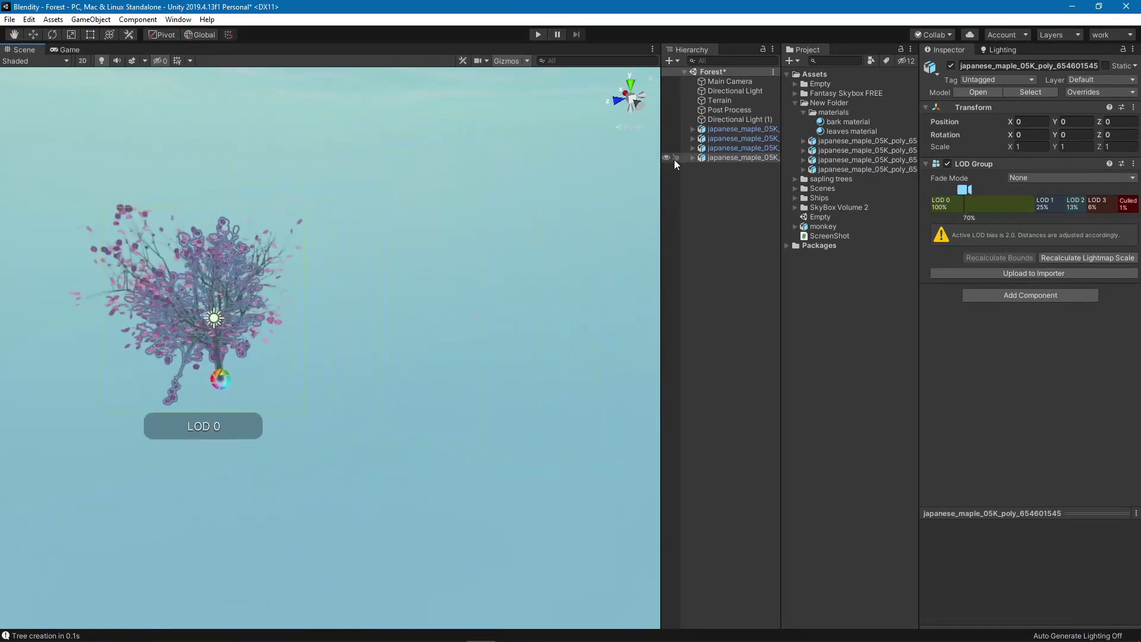
- Move three of the overlapping maple trees apart so that all four stand in a row
{"action": "left_click", "coordinate": [676, 158]}
{"action": "left_click", "coordinate": [34, 34]}
{"action": "left_click_drag", "start_coordinate": [194, 372], "coordinate": [333, 363]}
{"action": "left_click", "coordinate": [183, 387]}
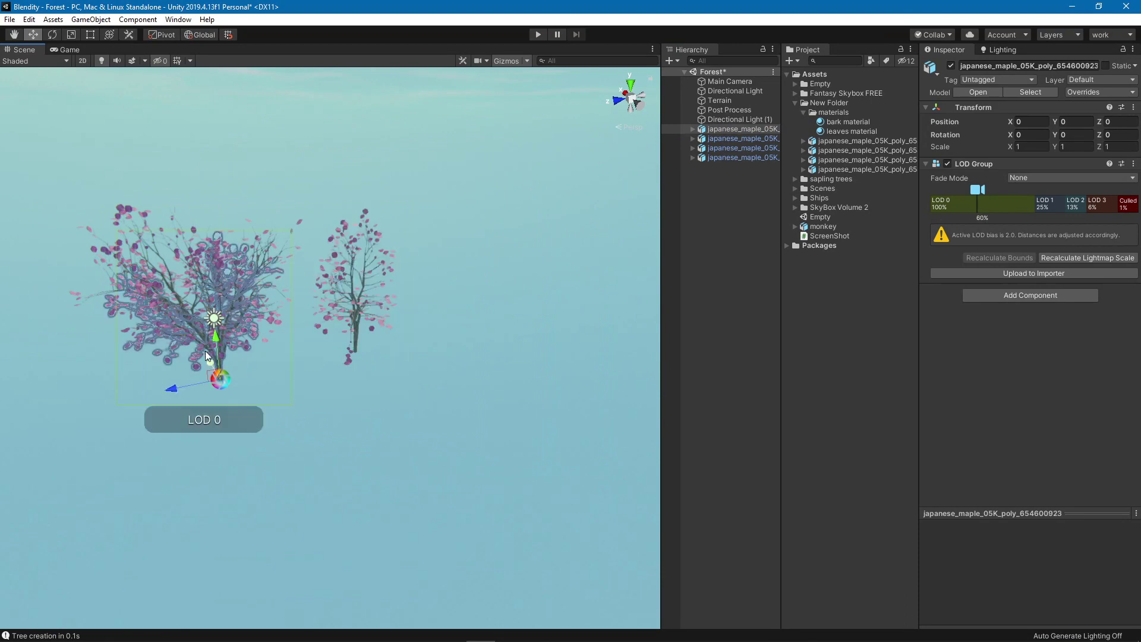
{"action": "left_click_drag", "start_coordinate": [183, 386], "coordinate": [423, 333]}
{"action": "left_click", "coordinate": [223, 352]}
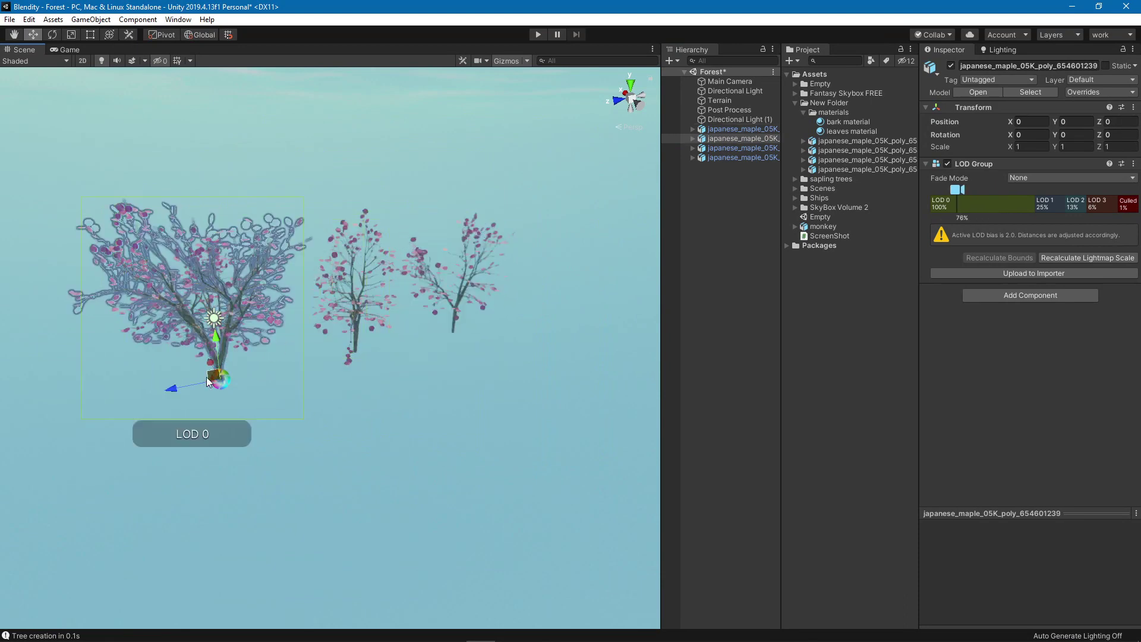
{"action": "left_click_drag", "start_coordinate": [201, 381], "coordinate": [585, 257]}
{"action": "left_click", "coordinate": [476, 368]}
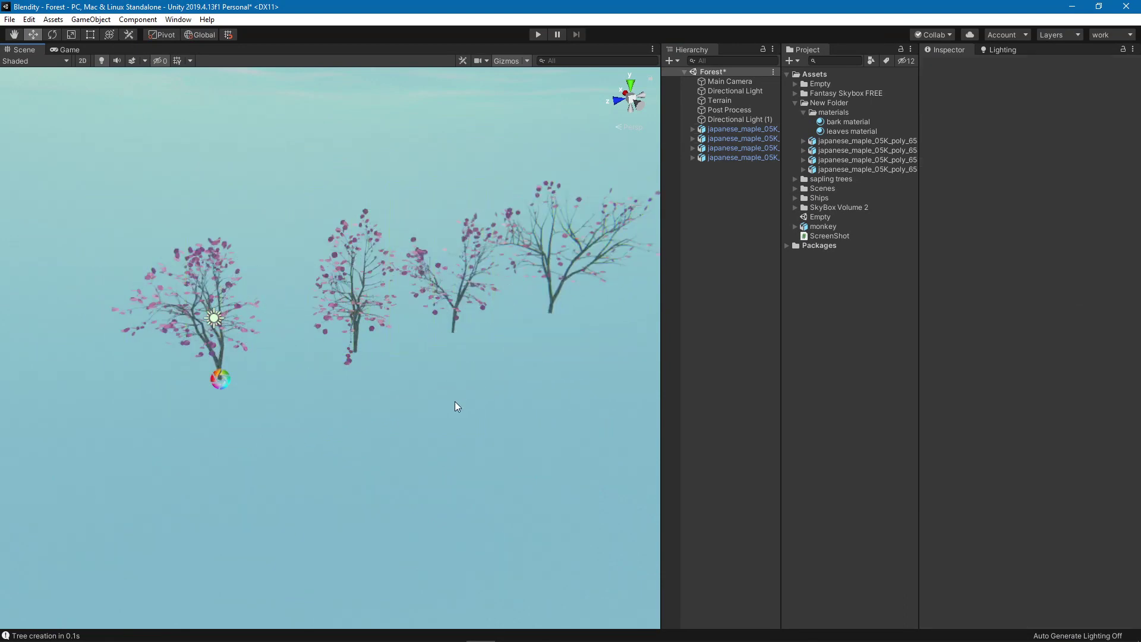
- Select the japanese_maple_05K_poly_654600923 tree and examine its LOD levels at several viewing distances, including the LOD 0 renderers
{"action": "left_click_drag", "start_coordinate": [455, 401], "coordinate": [415, 384], "text": "alt"}
{"action": "right_click_drag", "start_coordinate": [415, 385], "coordinate": [452, 386], "text": "alt"}
{"action": "left_click", "coordinate": [472, 403]}
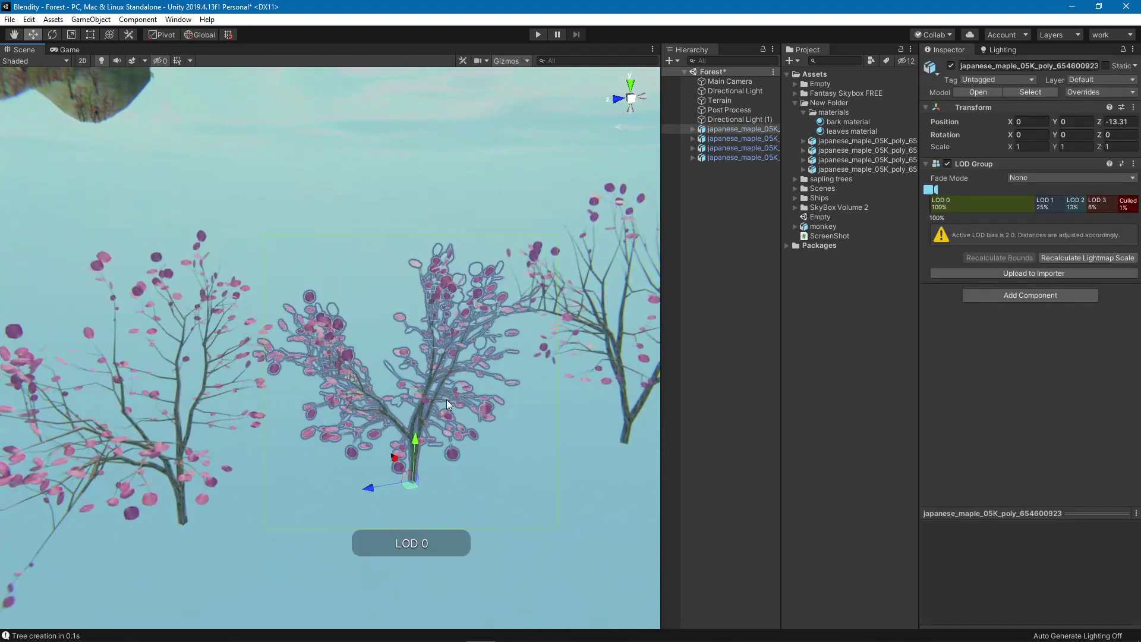
{"action": "right_click_drag", "start_coordinate": [527, 397], "coordinate": [551, 390], "text": "alt"}
{"action": "scroll", "coordinate": [552, 391], "scroll_direction": "down", "scroll_amount": 6, "text": "alt"}
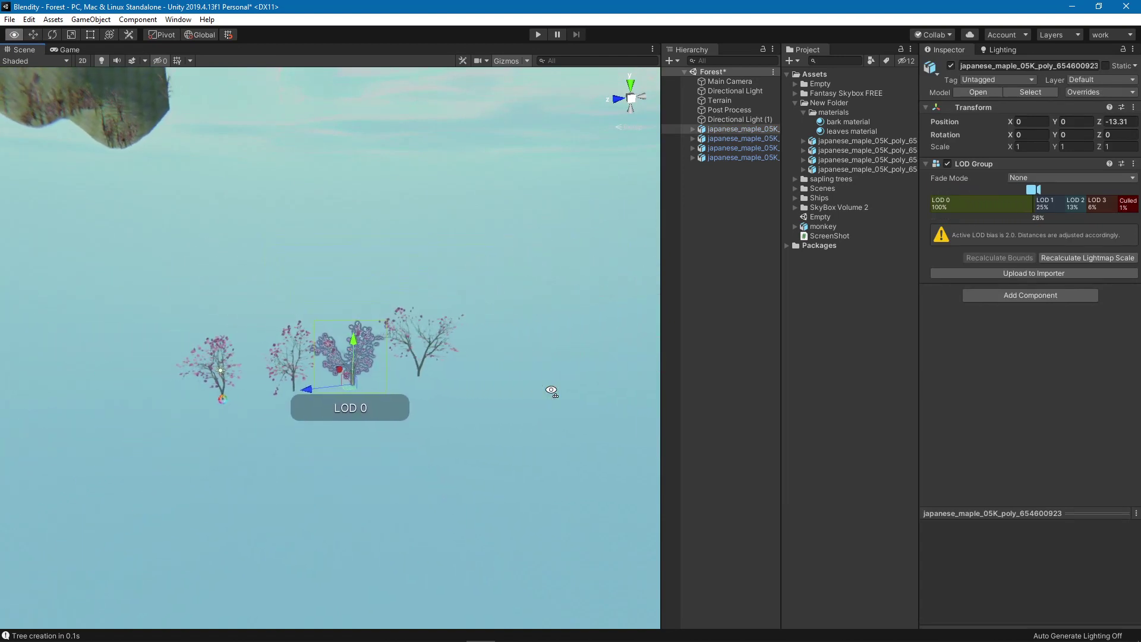
{"action": "scroll", "coordinate": [551, 390], "scroll_direction": "up", "scroll_amount": 5, "text": "alt"}
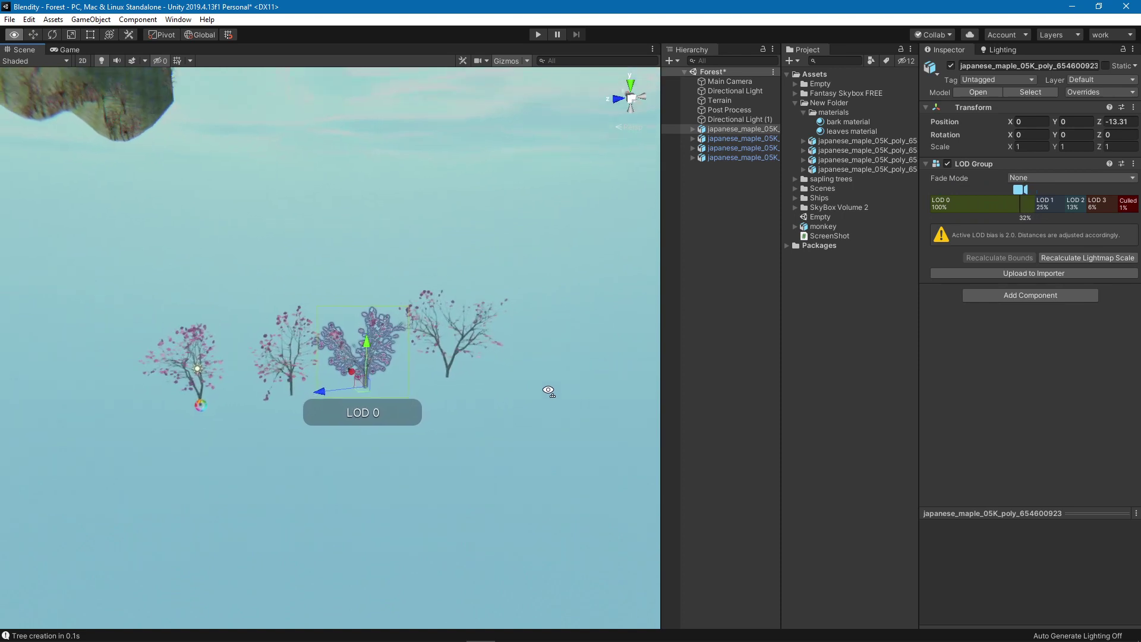
{"action": "scroll", "coordinate": [553, 392], "scroll_direction": "up", "scroll_amount": 5, "text": "alt"}
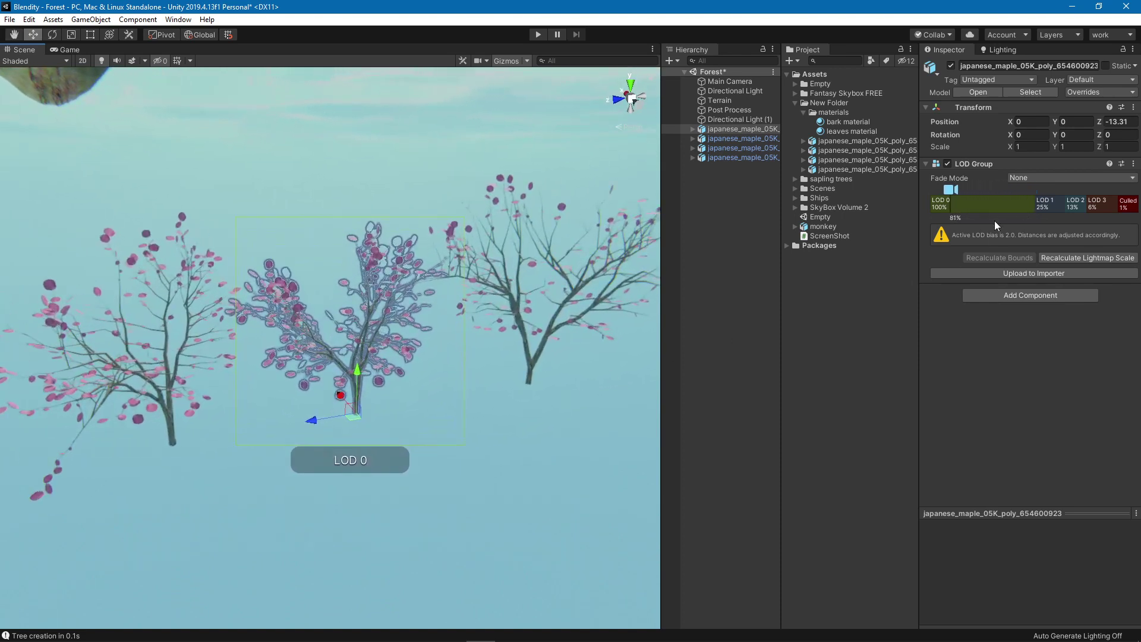
{"action": "left_click", "coordinate": [980, 203]}
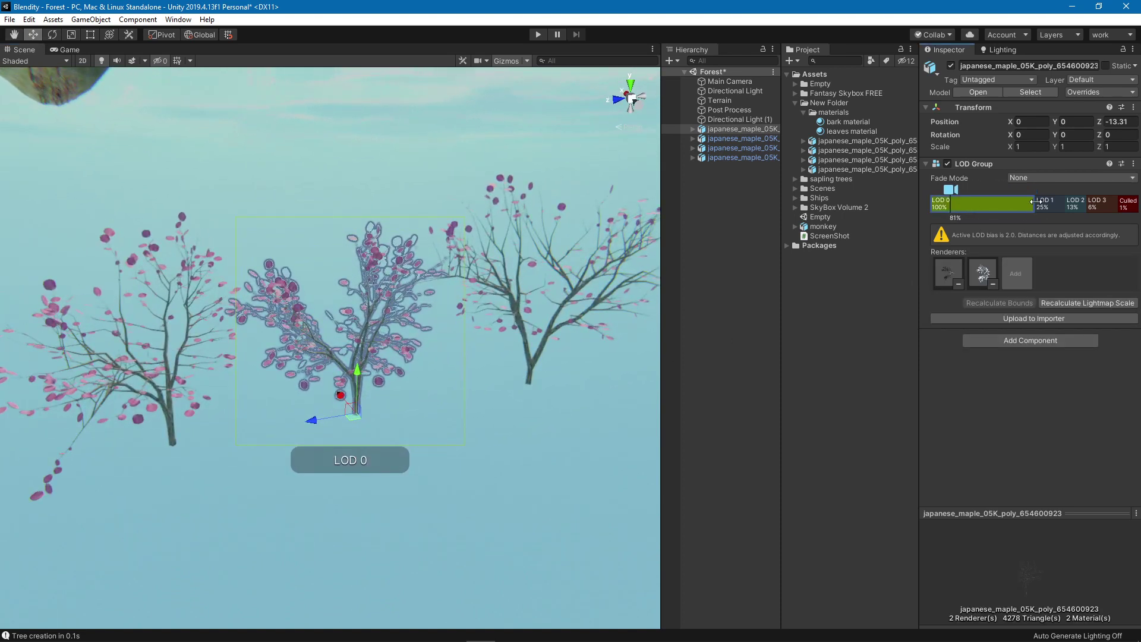
- Expand the selected maple tree's hierarchy and inspect its child meshes from tree_LOD0 to tree_LOD3
{"action": "left_click", "coordinate": [701, 130]}
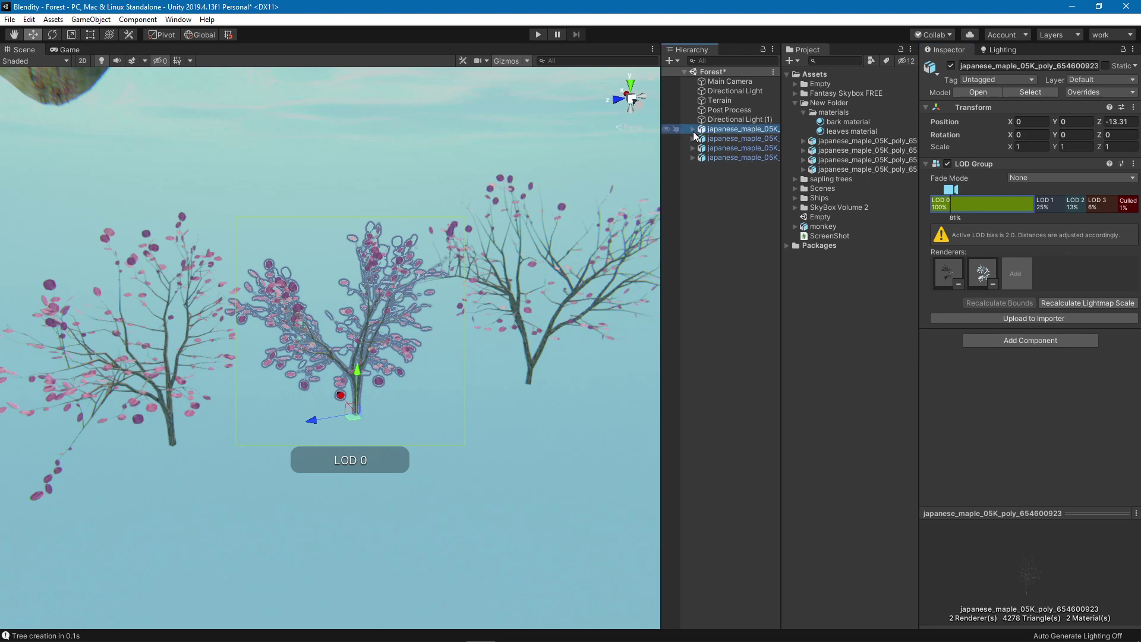
{"action": "left_click", "coordinate": [692, 129]}
{"action": "left_click", "coordinate": [737, 140]}
{"action": "left_click", "coordinate": [733, 148]}
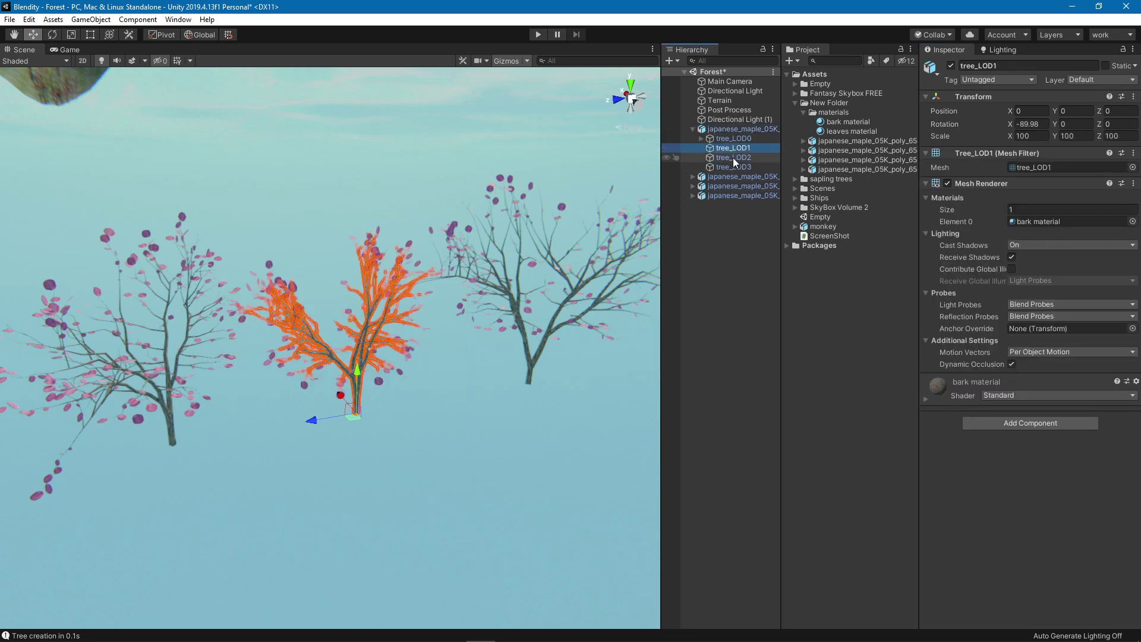
{"action": "left_click", "coordinate": [732, 158]}
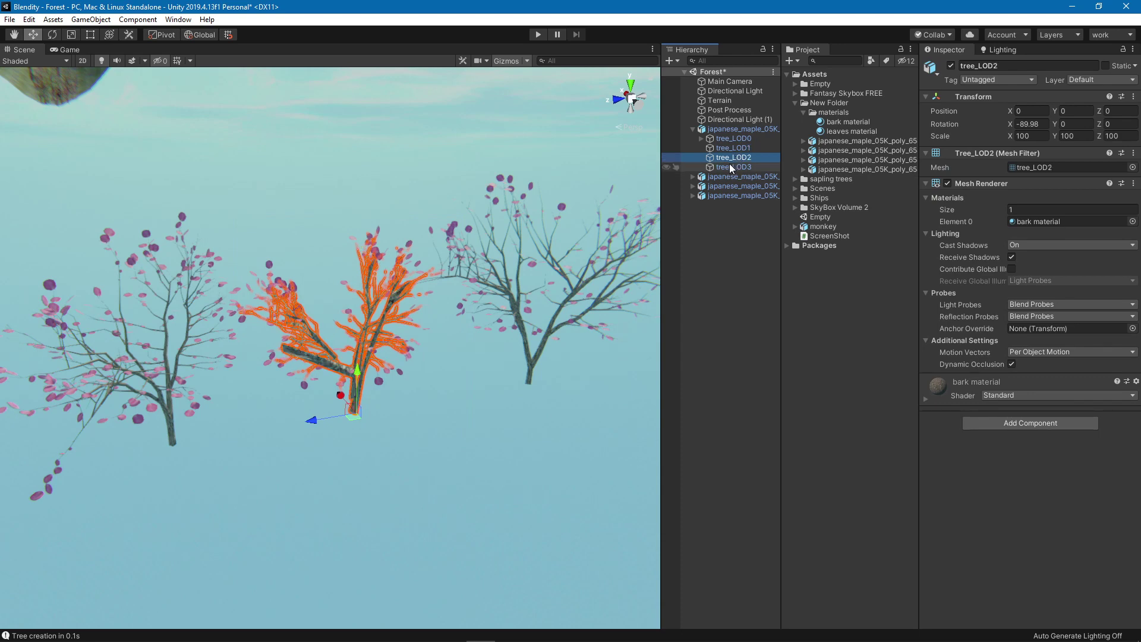
{"action": "left_click", "coordinate": [723, 167]}
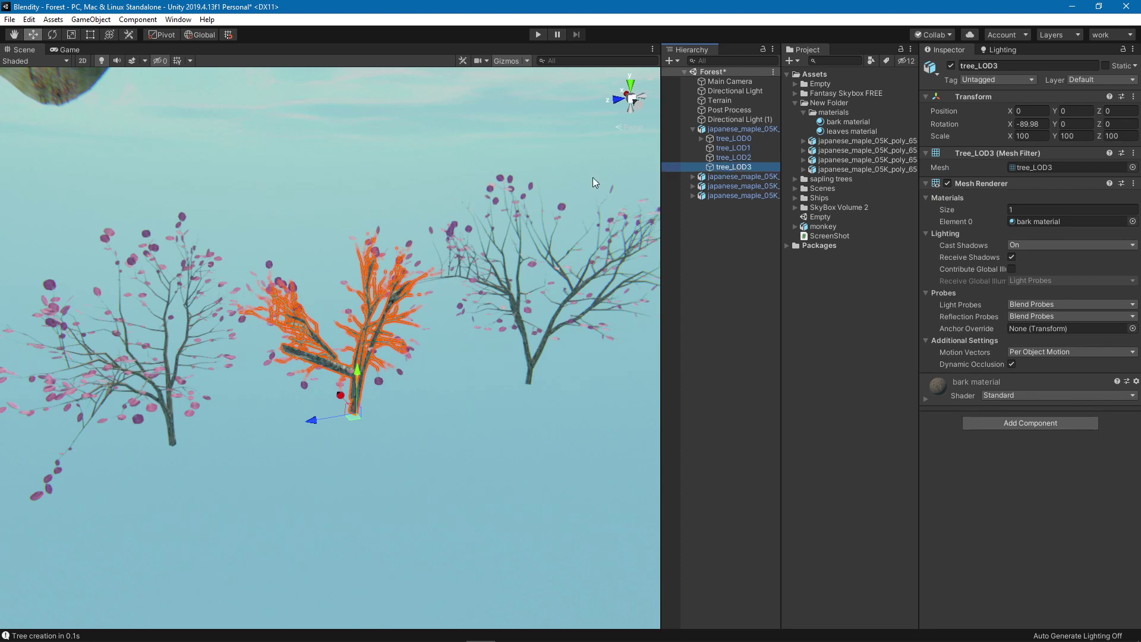
{"action": "left_click", "coordinate": [423, 163]}
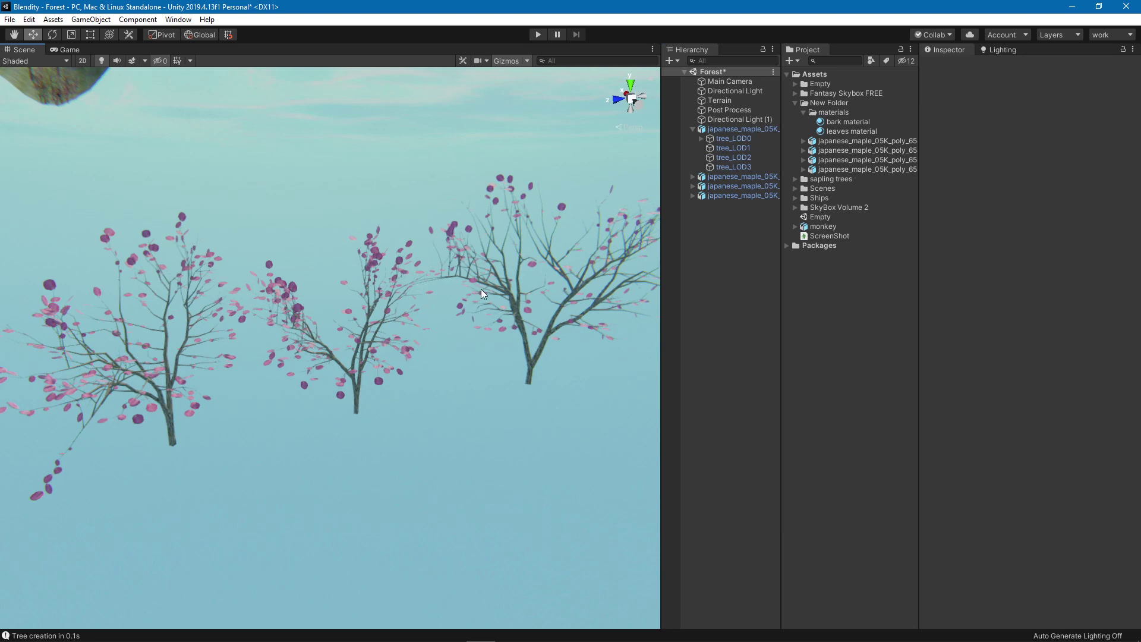
- Delete all four Japanese maple trees from the Forest scene
{"action": "left_click_drag", "start_coordinate": [404, 249], "coordinate": [374, 297], "text": "alt"}
{"action": "left_click", "coordinate": [693, 129]}
{"action": "left_click", "coordinate": [719, 128]}
{"action": "left_click", "coordinate": [725, 156], "text": "shift"}
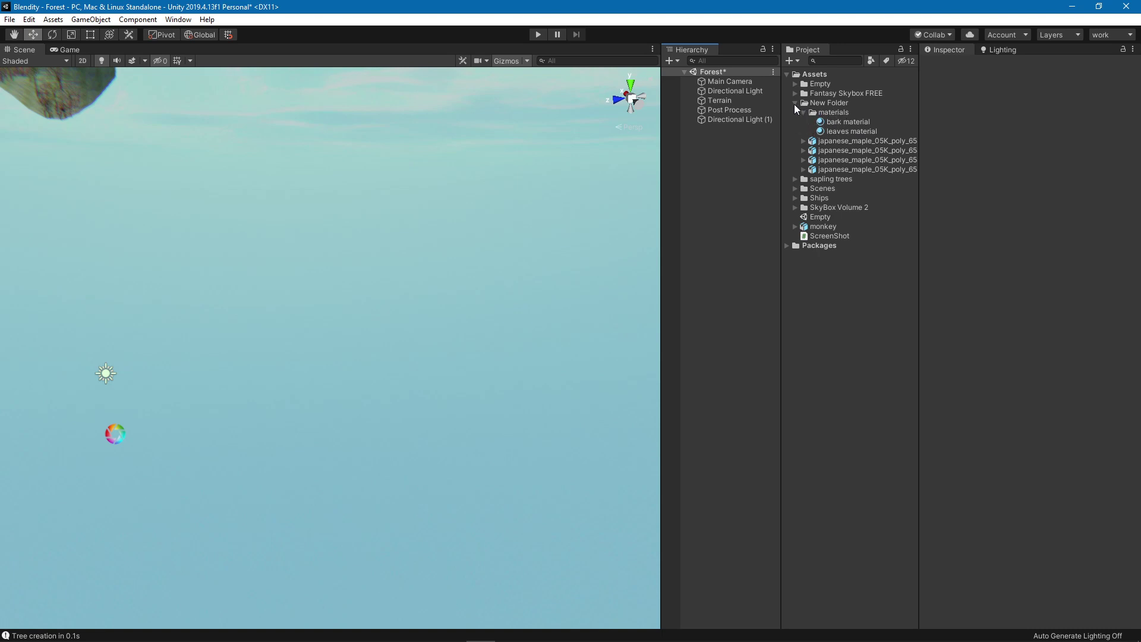
- Collapse the materials folder and show the Blendity package's location in File Explorer
{"action": "left_click", "coordinate": [803, 113]}
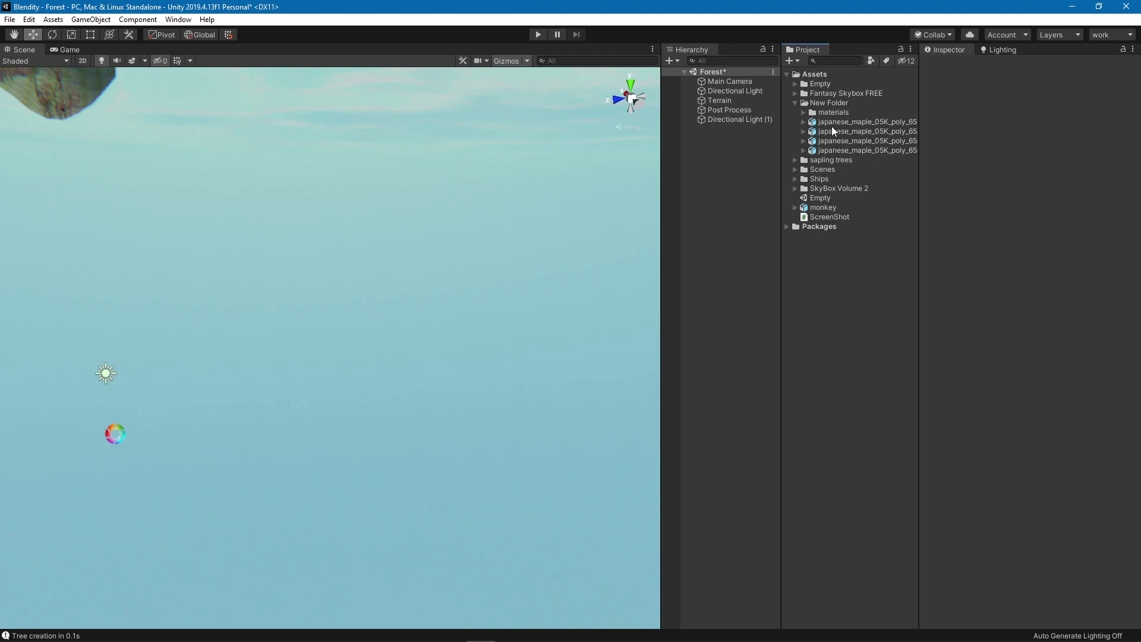
{"action": "left_click", "coordinate": [788, 227]}
{"action": "left_click", "coordinate": [828, 235]}
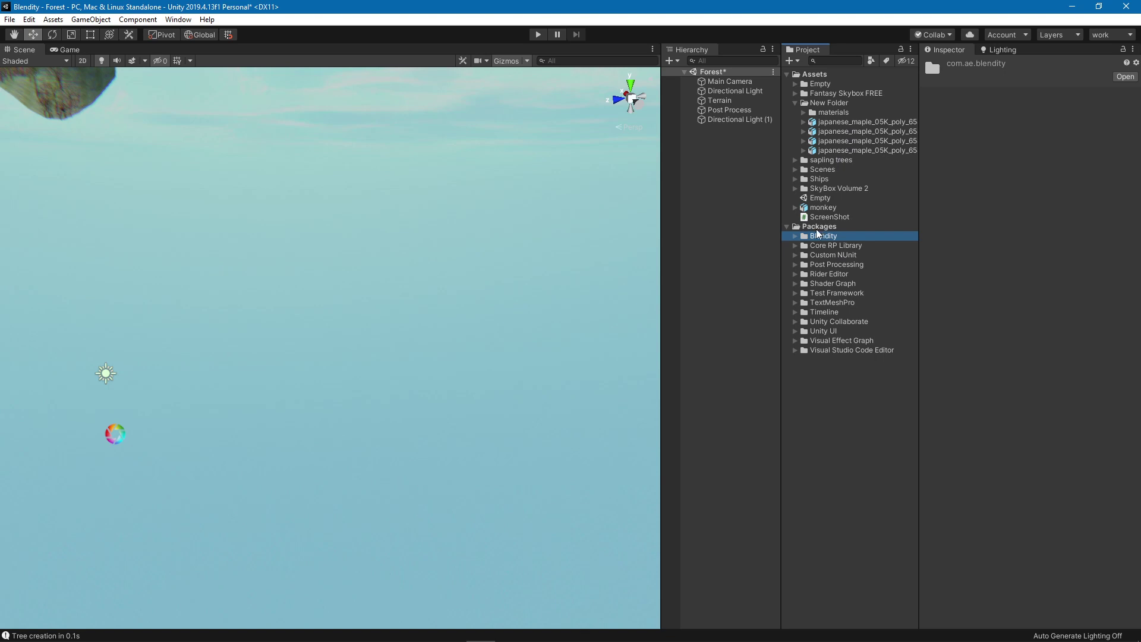
{"action": "right_click", "coordinate": [813, 236]}
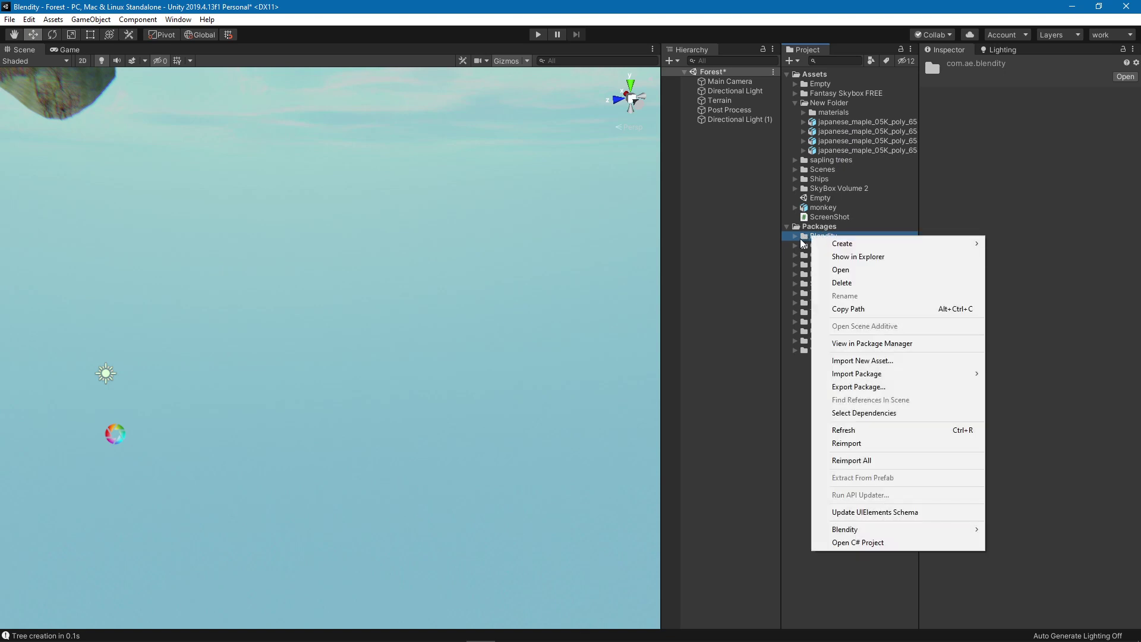
{"action": "left_click", "coordinate": [802, 243]}
{"action": "right_click", "coordinate": [829, 238]}
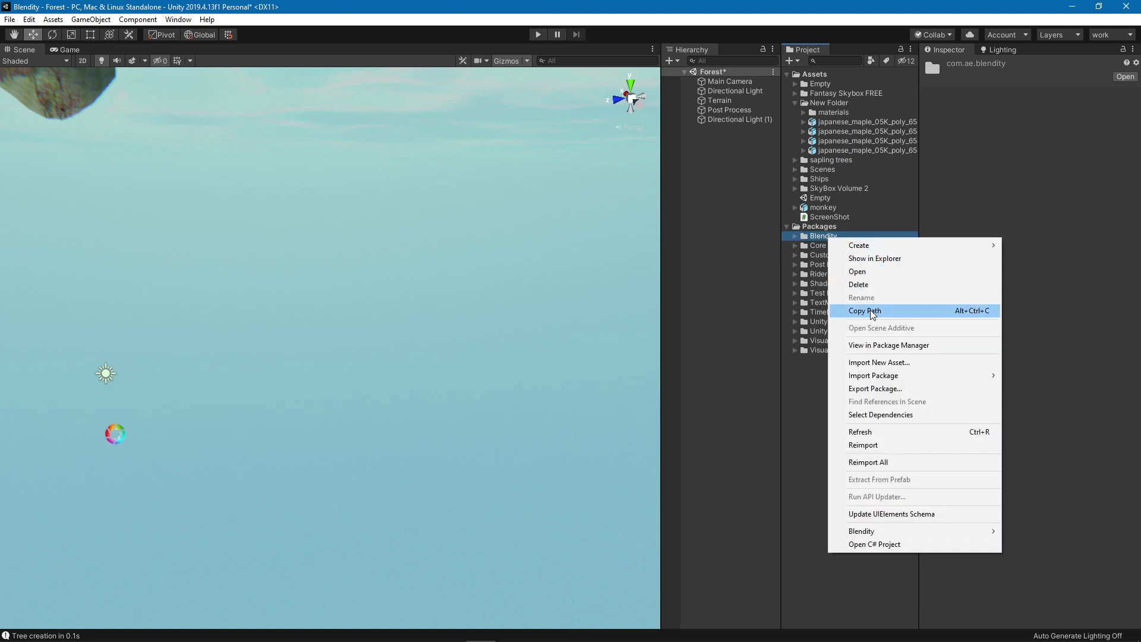
{"action": "left_click", "coordinate": [874, 257]}
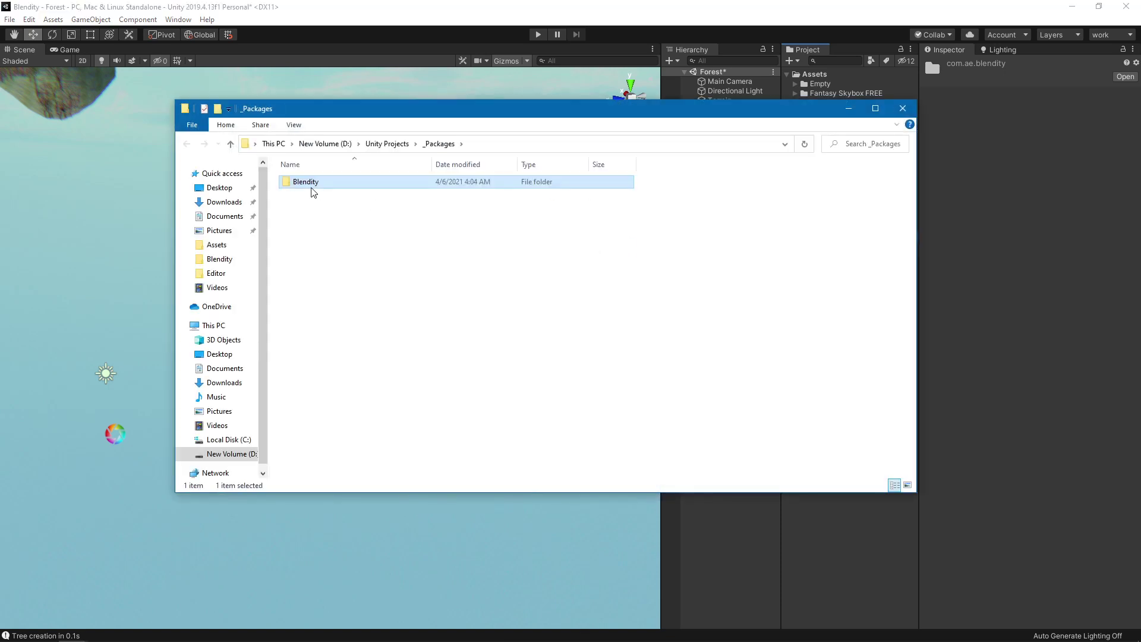
- Launch blender.exe from the Blendity package's blender~ folder
{"action": "double_click", "coordinate": [311, 187]}
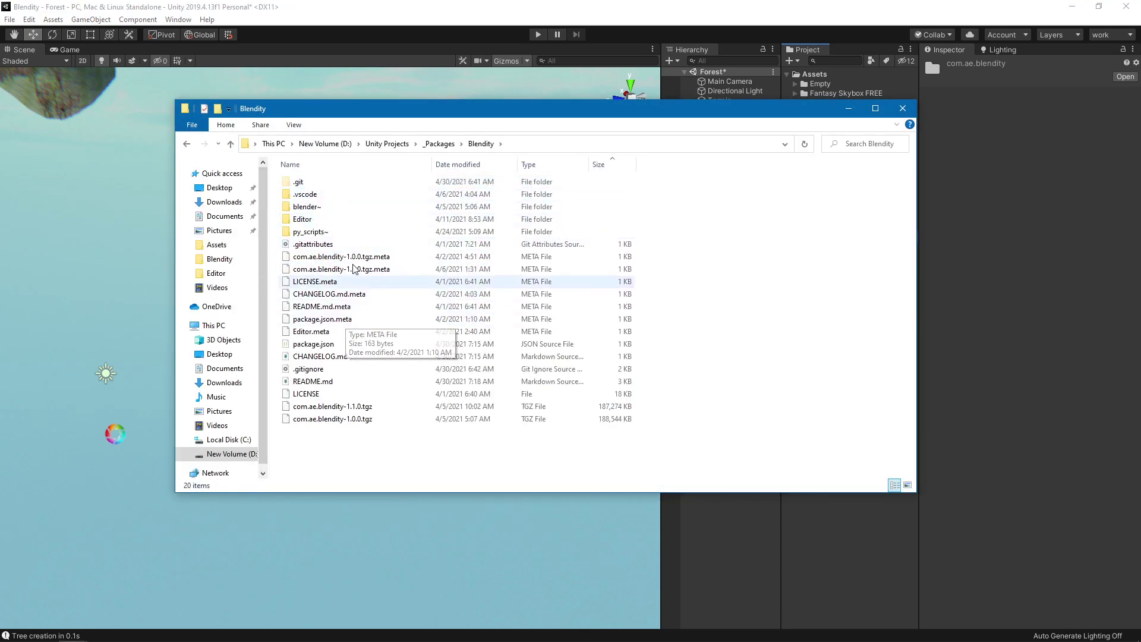
{"action": "double_click", "coordinate": [309, 208]}
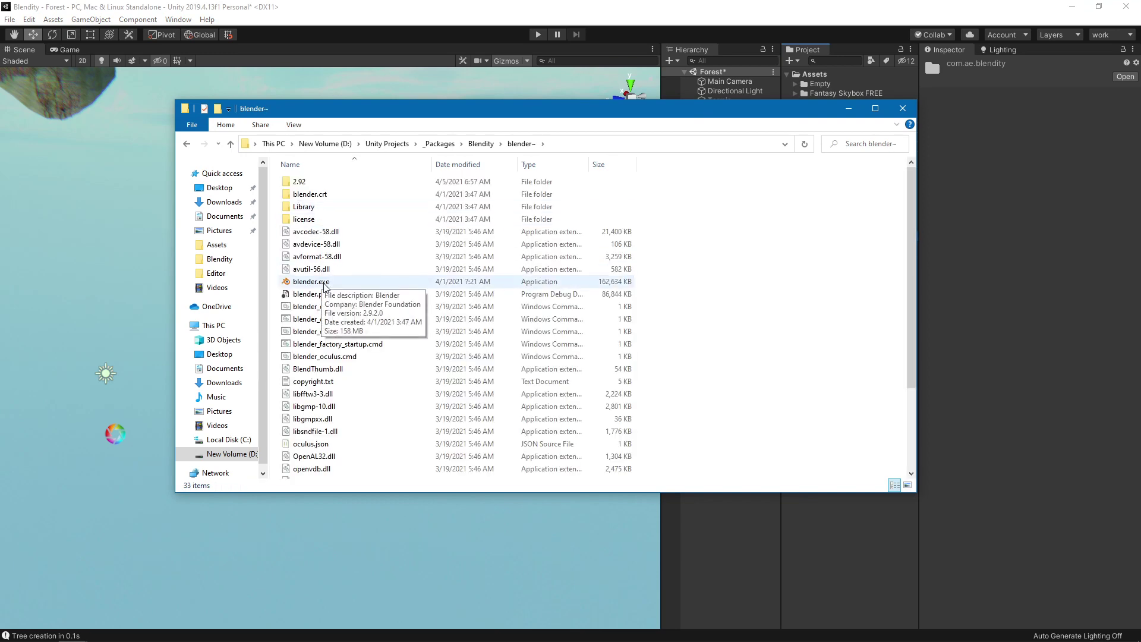
{"action": "double_click", "coordinate": [311, 282]}
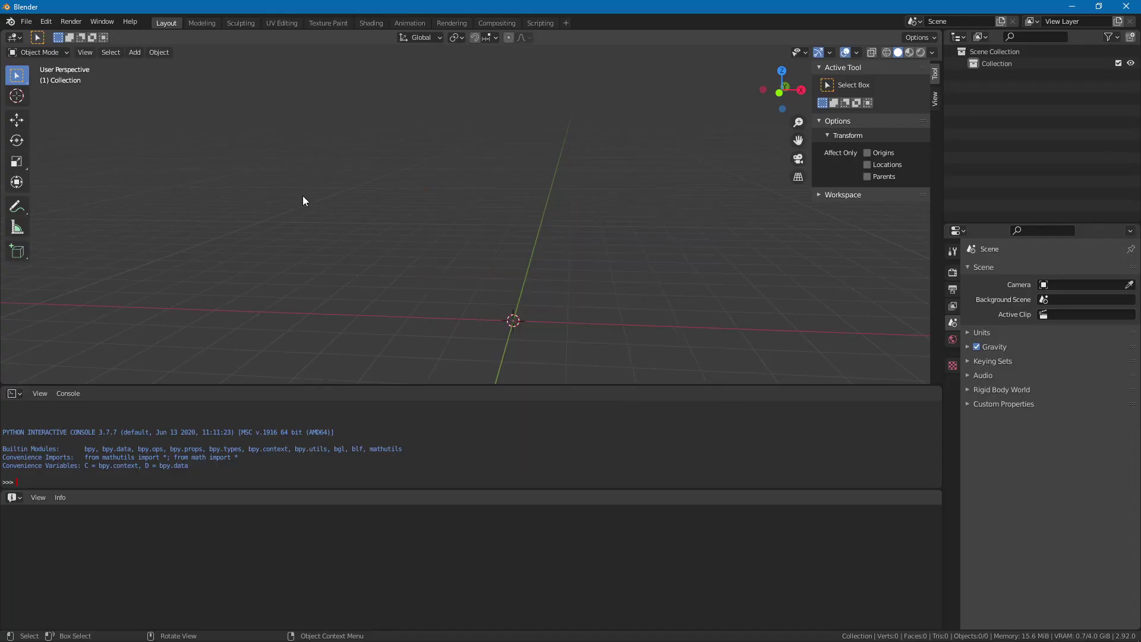
- Add a Sapling Tree Gen curve to the empty Blender scene
{"action": "left_click", "coordinate": [136, 53]}
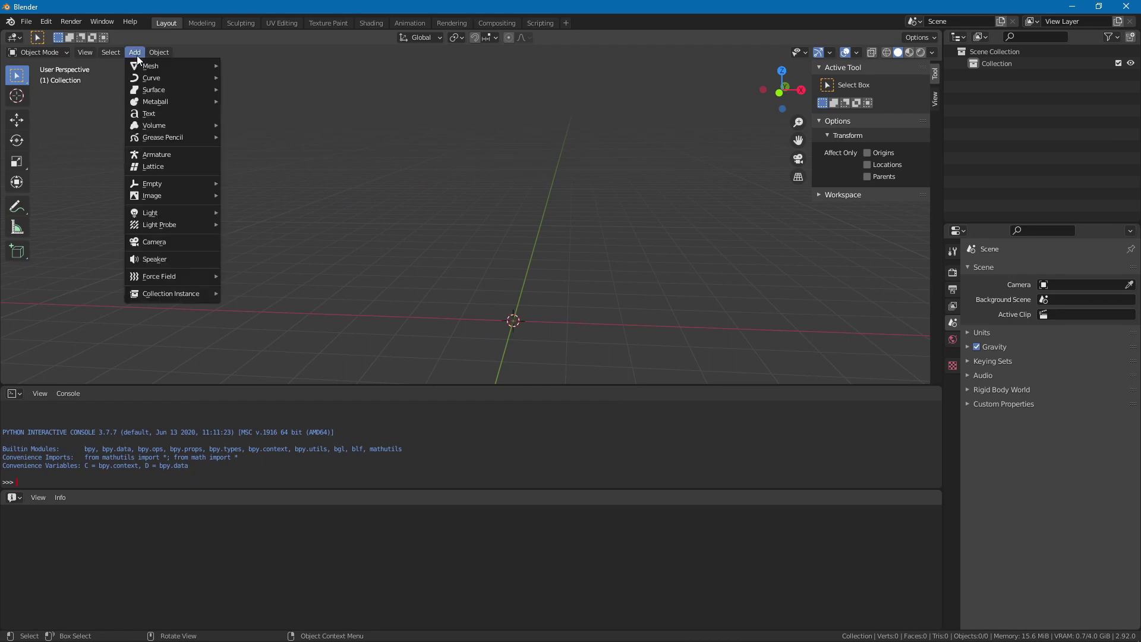
{"action": "mouse_move", "coordinate": [150, 79]}
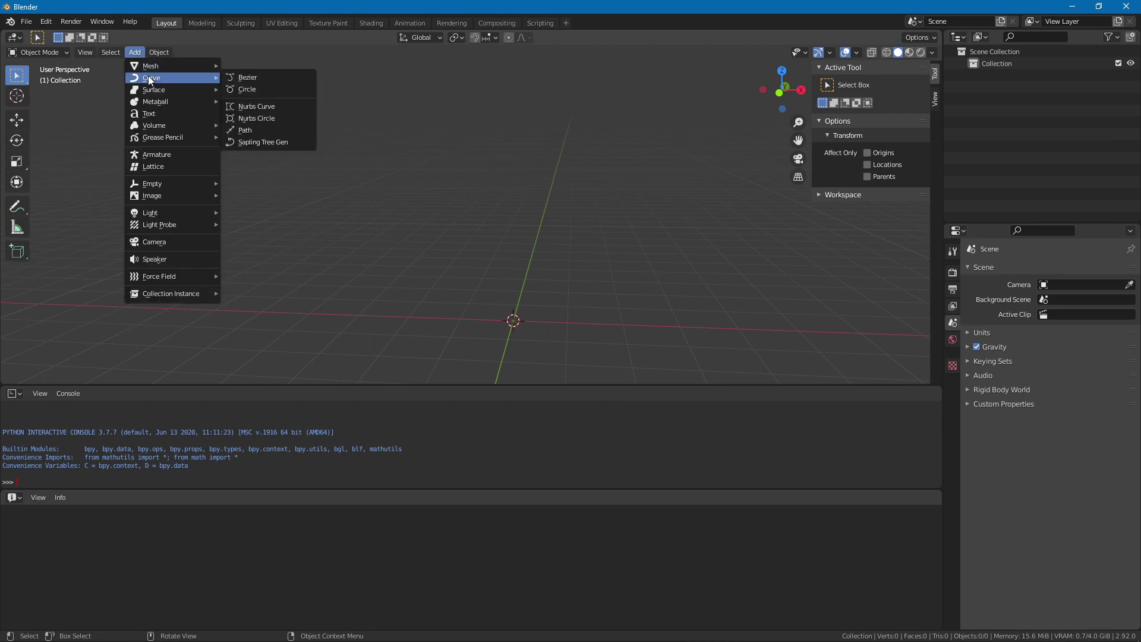
{"action": "left_click", "coordinate": [279, 150]}
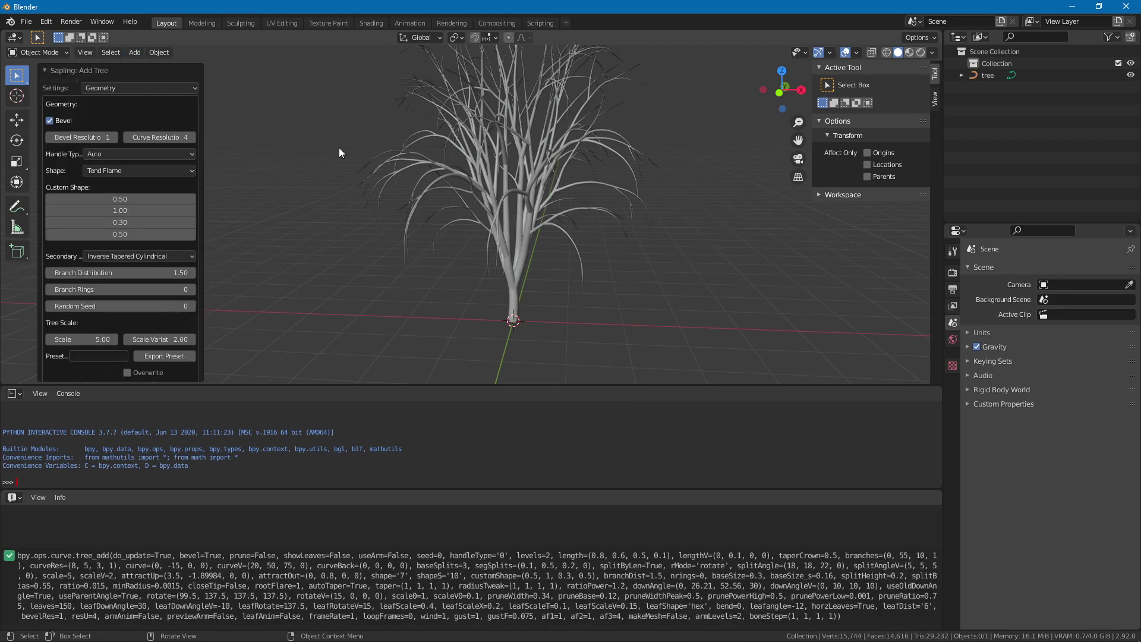
- Turn off Limit Import and load the callistemon_05K_poly preset for the sapling tree
{"action": "scroll", "coordinate": [119, 261], "scroll_direction": "down", "scroll_amount": 2}
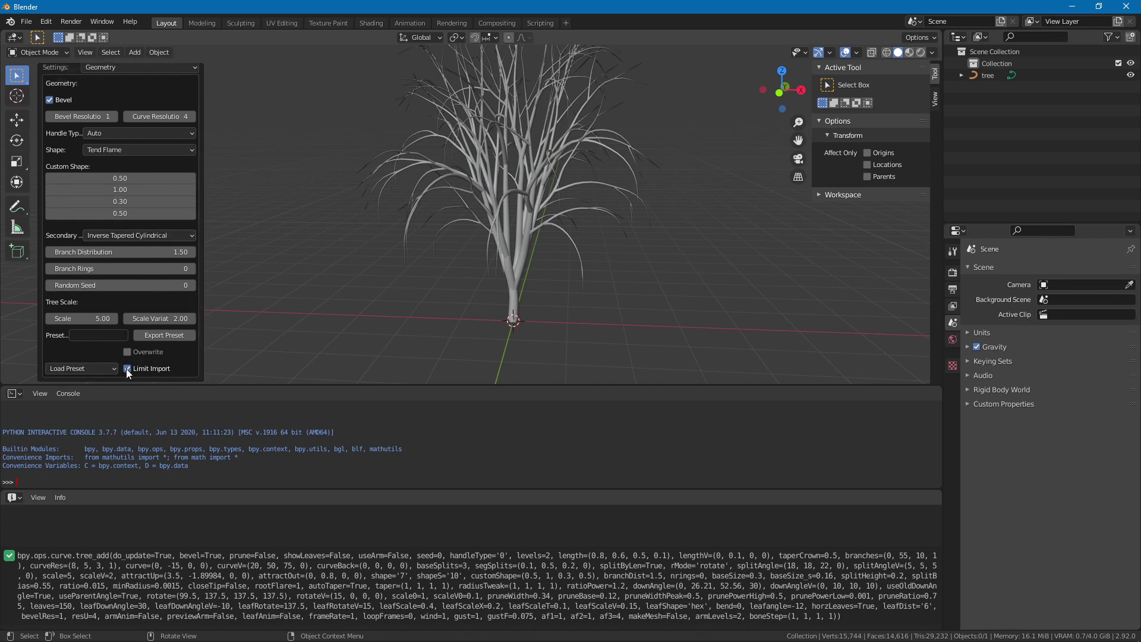
{"action": "left_click", "coordinate": [80, 368]}
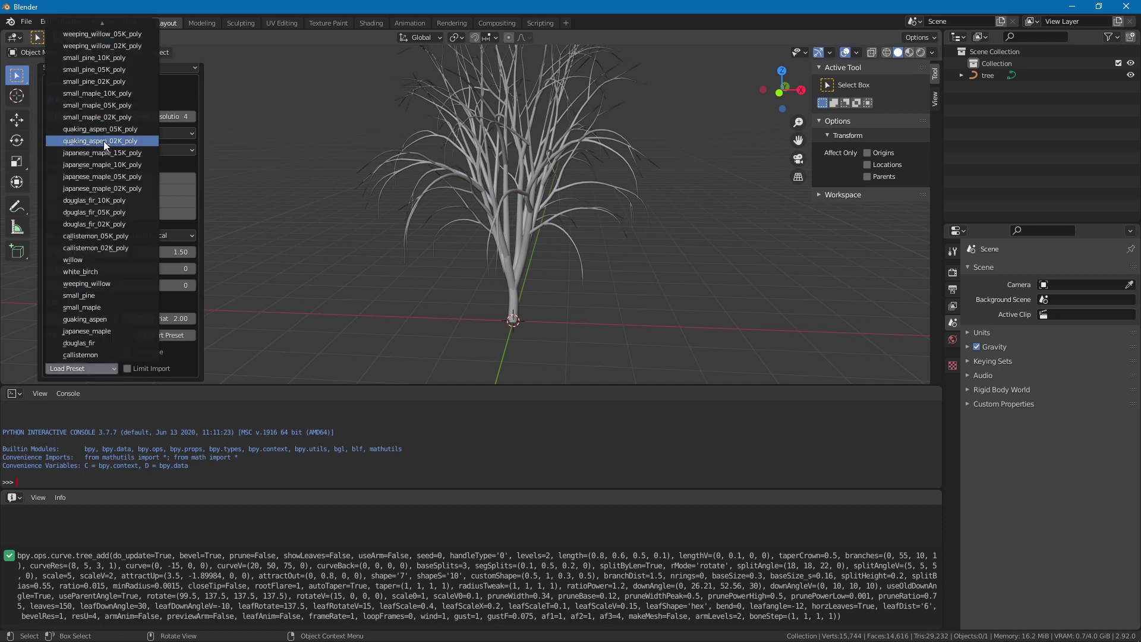
{"action": "left_click", "coordinate": [94, 70]}
{"action": "left_click", "coordinate": [103, 368]}
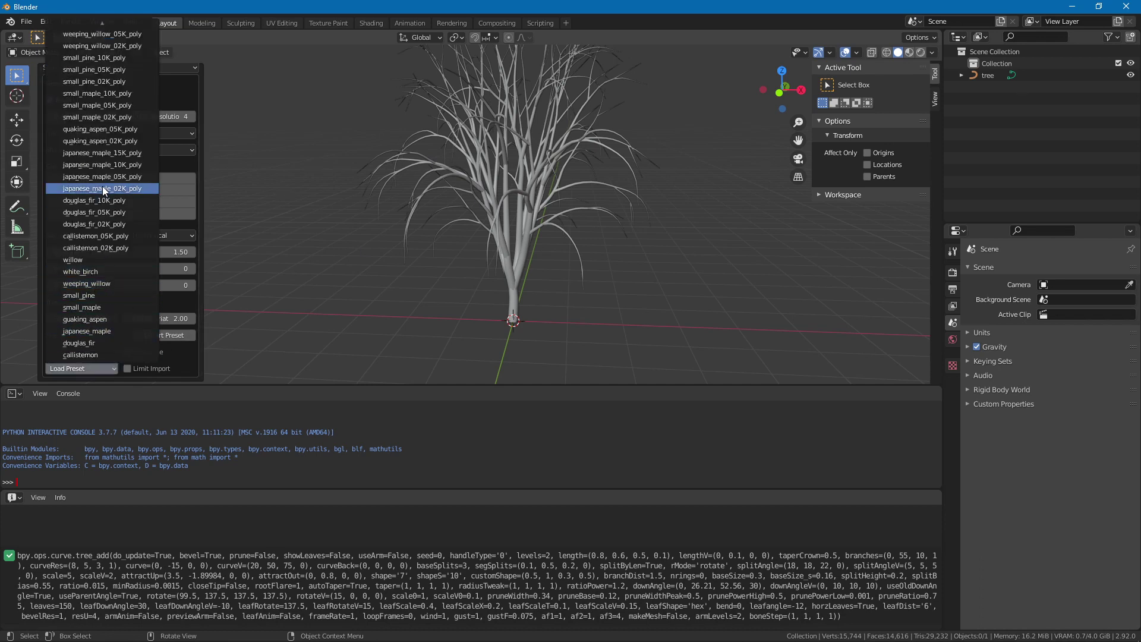
{"action": "left_click", "coordinate": [106, 238]}
{"action": "middle_click_drag", "start_coordinate": [461, 223], "coordinate": [476, 277]}
{"action": "scroll", "coordinate": [477, 277], "scroll_direction": "up", "scroll_amount": 3}
{"action": "scroll", "coordinate": [433, 256], "scroll_direction": "down", "scroll_amount": 2}
{"action": "scroll", "coordinate": [139, 110], "scroll_direction": "up", "scroll_amount": 1}
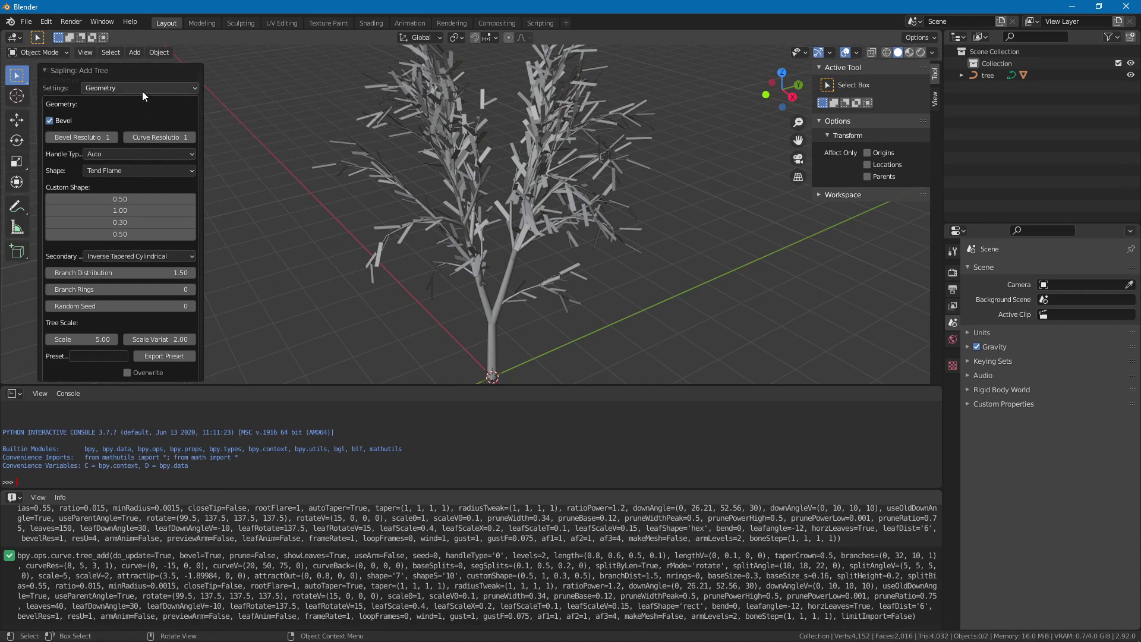
- Increase the sapling tree's leaf count to 324 in the Leaves settings
{"action": "left_click", "coordinate": [141, 91]}
{"action": "left_click", "coordinate": [127, 166]}
{"action": "left_click_drag", "start_coordinate": [119, 218], "coordinate": [186, 218]}
- Return to the sapling's Geometry settings and enter qwe as the preset name
{"action": "left_click", "coordinate": [116, 138]}
{"action": "left_click", "coordinate": [116, 148]}
{"action": "scroll", "coordinate": [113, 251], "scroll_direction": "down", "scroll_amount": 1}
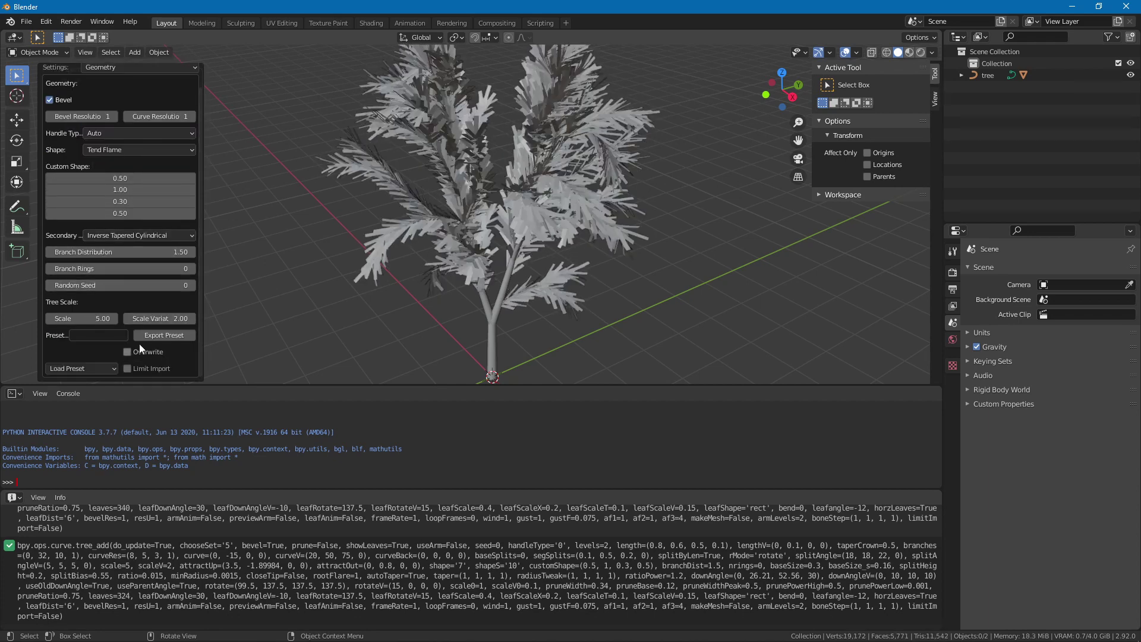
{"action": "type", "text": "qwe"}
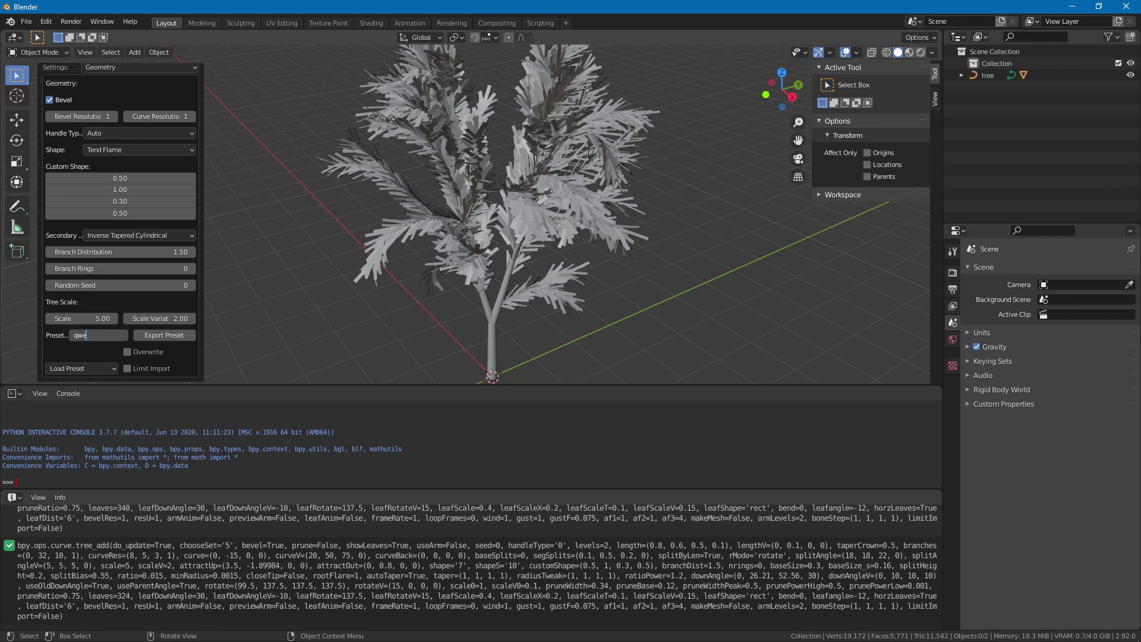
- Close Blender without saving and return to the Unity project
{"action": "left_click", "coordinate": [1125, 6]}
{"action": "left_click", "coordinate": [606, 349]}
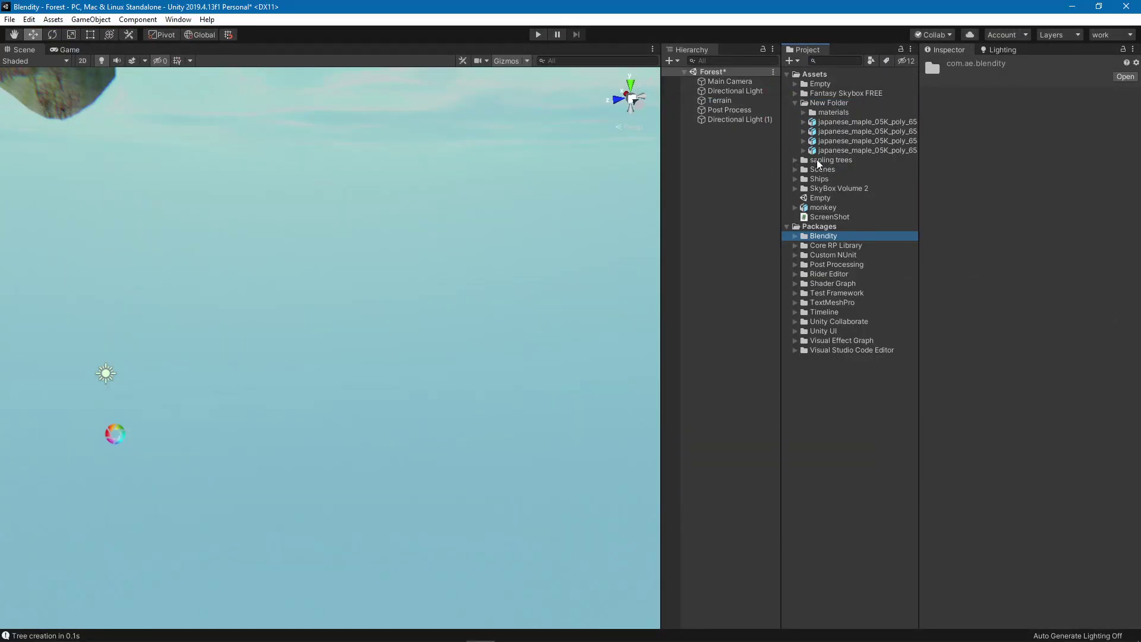
{"action": "left_click", "coordinate": [838, 124]}
{"action": "right_click", "coordinate": [838, 123]}
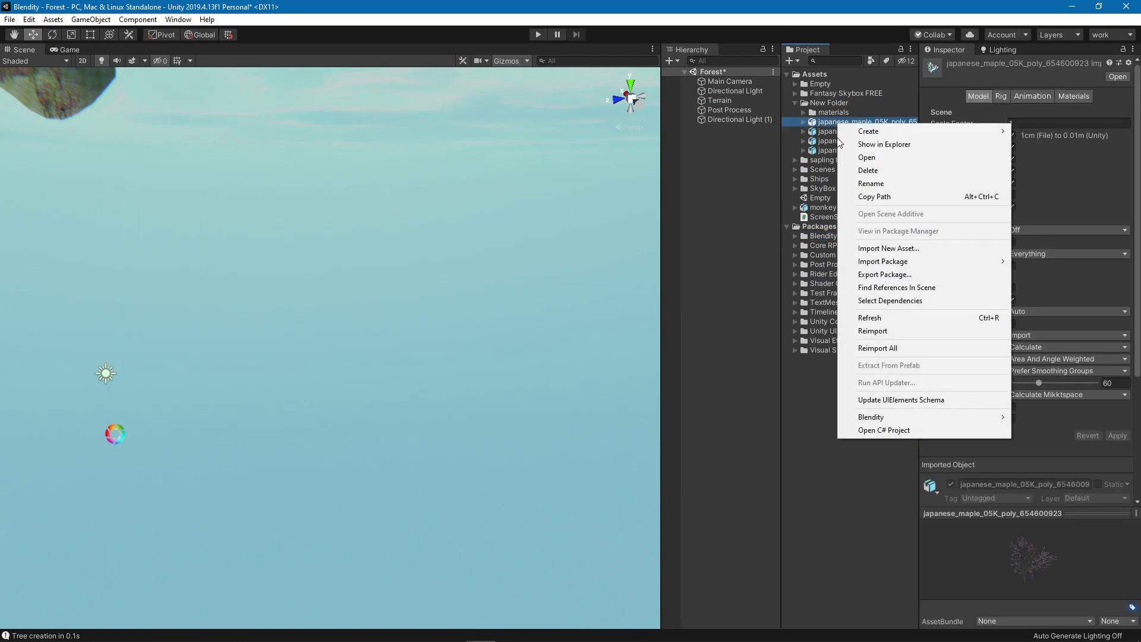
{"action": "mouse_move", "coordinate": [949, 420]}
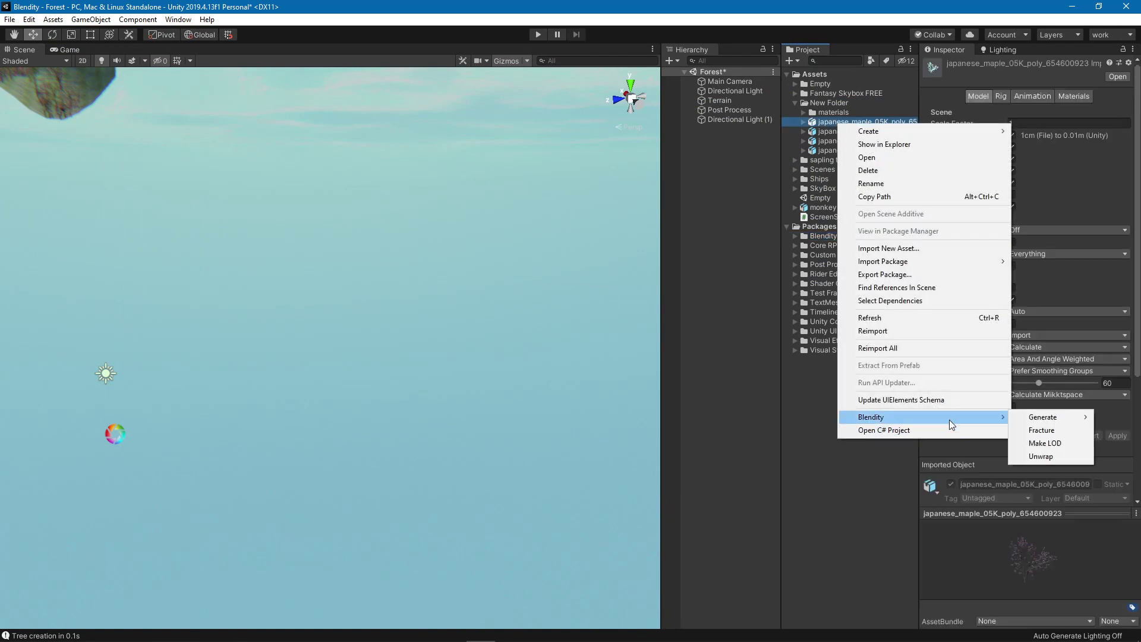
{"action": "left_click", "coordinate": [1045, 462]}
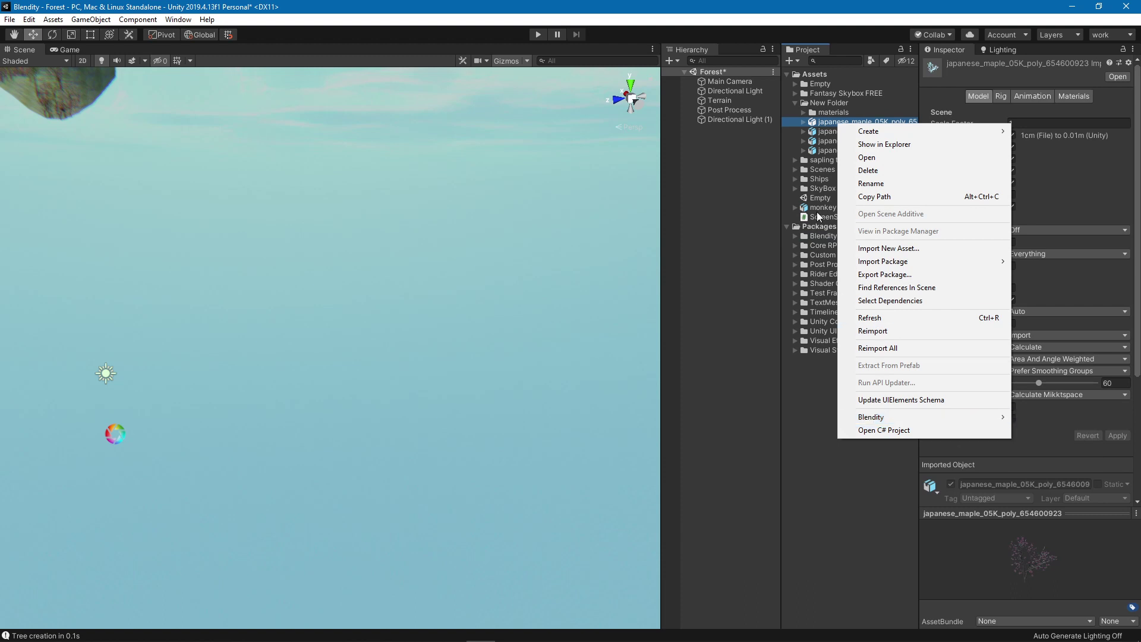
- Add the monkey model to the Forest scene and delete New Folder from the project assets
{"action": "left_click_drag", "start_coordinate": [821, 208], "coordinate": [744, 205]}
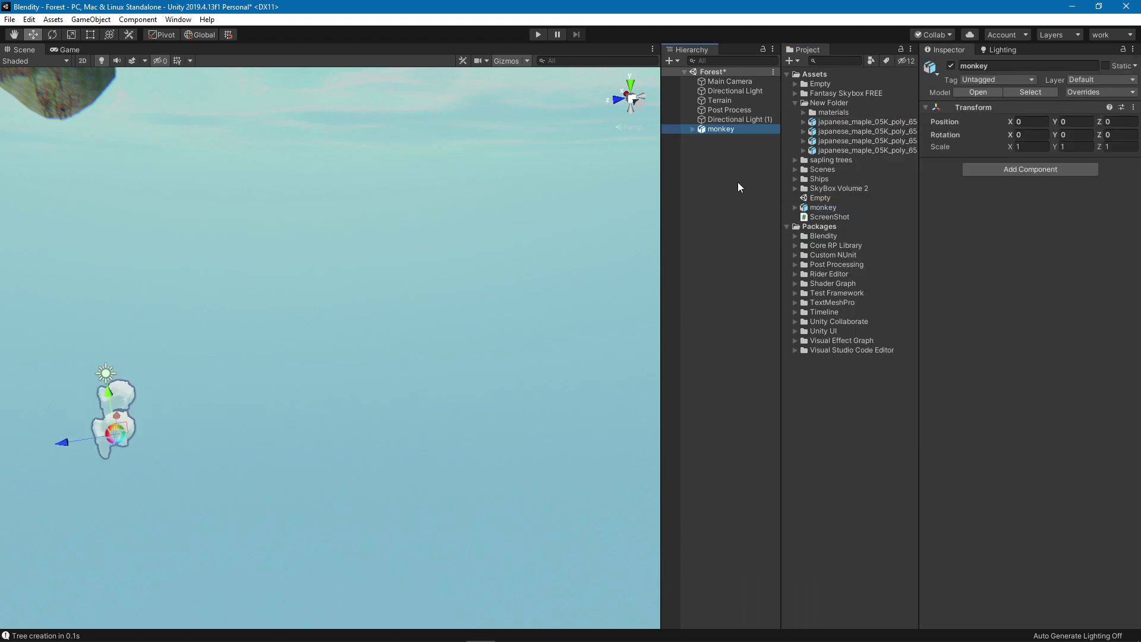
{"action": "left_click", "coordinate": [824, 104]}
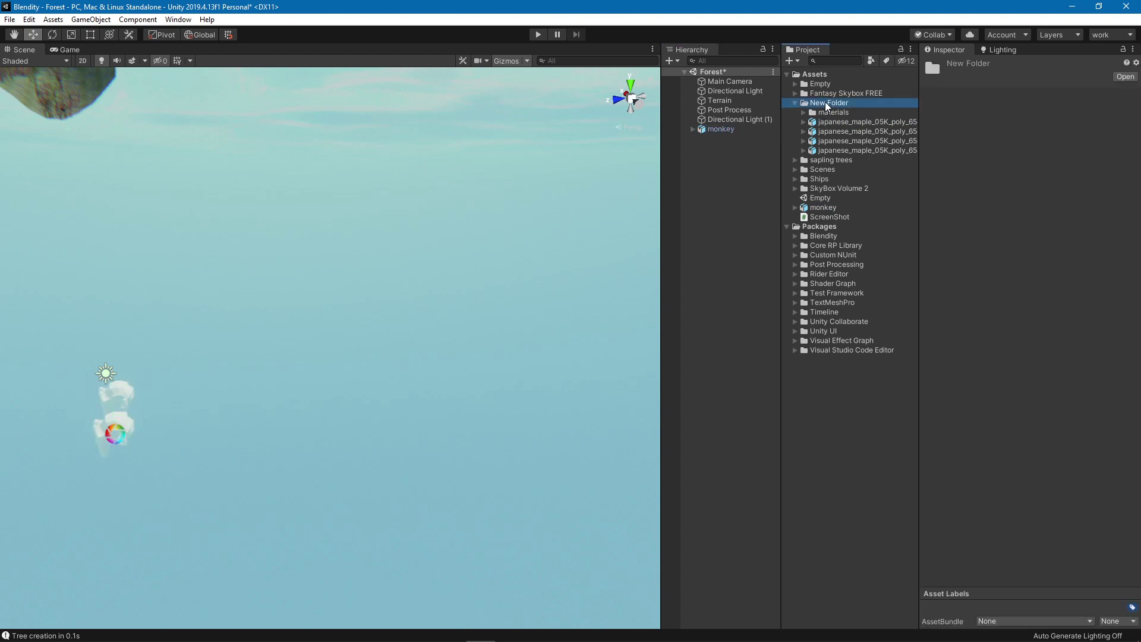
{"action": "double_click", "coordinate": [719, 130]}
{"action": "left_click_drag", "start_coordinate": [425, 263], "coordinate": [502, 283], "text": "alt"}
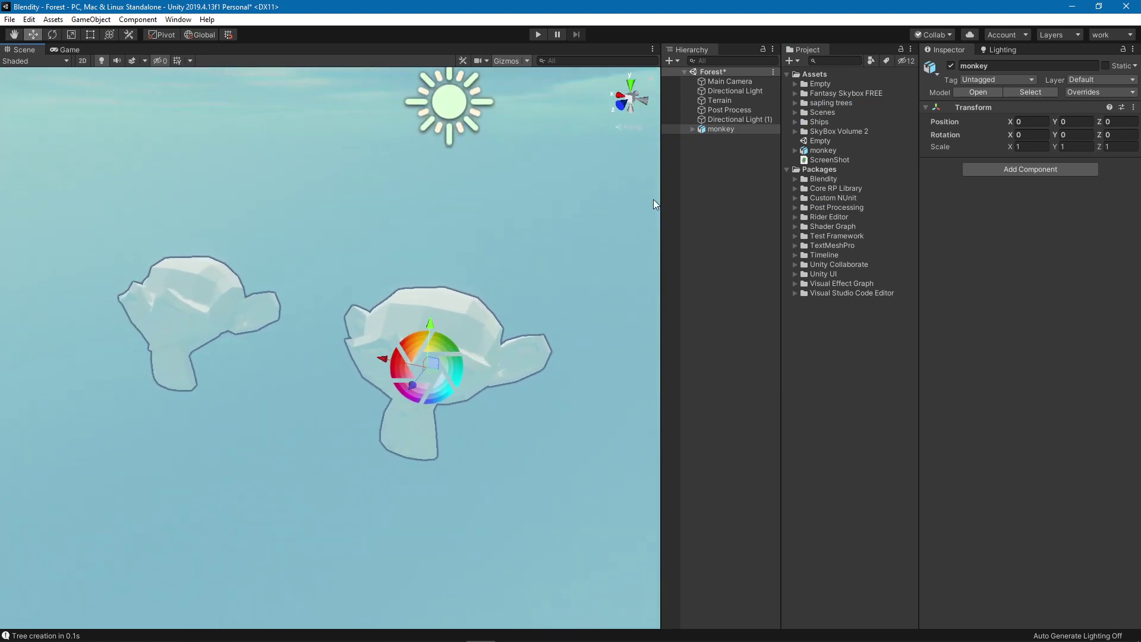
- Assign the bark white material to the Suzanne mesh of the monkey
{"action": "left_click", "coordinate": [471, 308]}
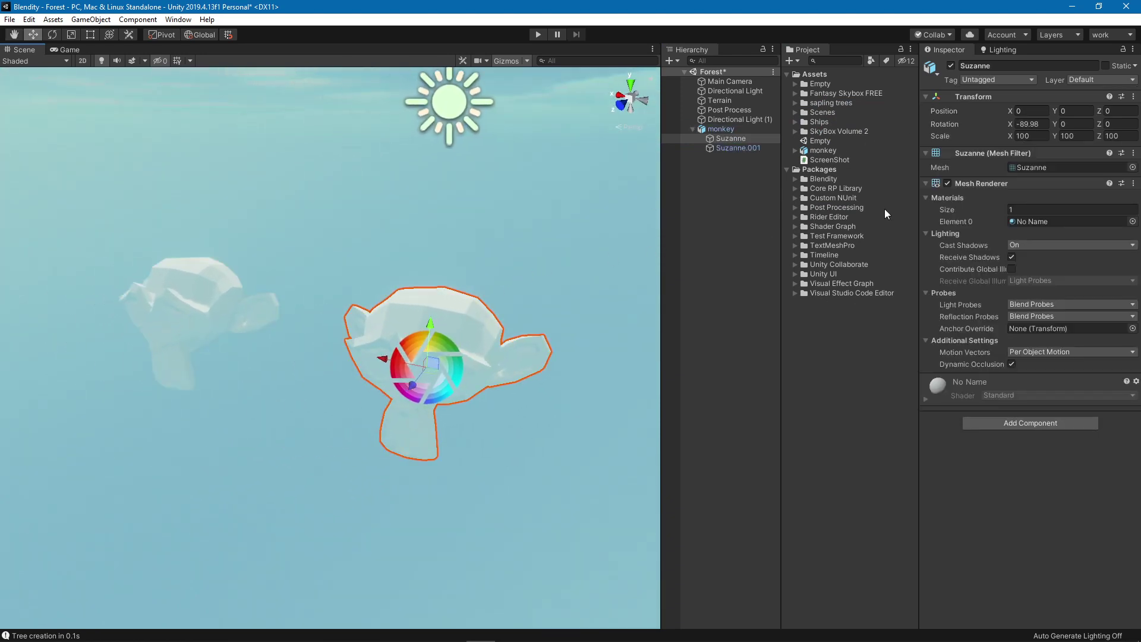
{"action": "left_click", "coordinate": [1131, 221]}
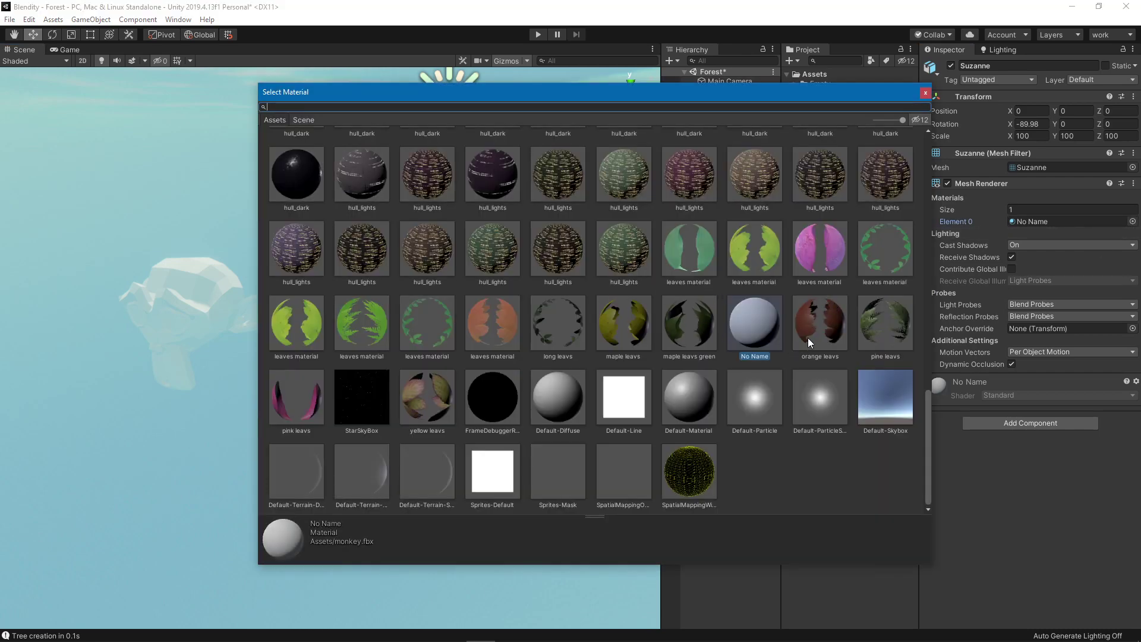
{"action": "scroll", "coordinate": [791, 329], "scroll_direction": "up", "scroll_amount": 10}
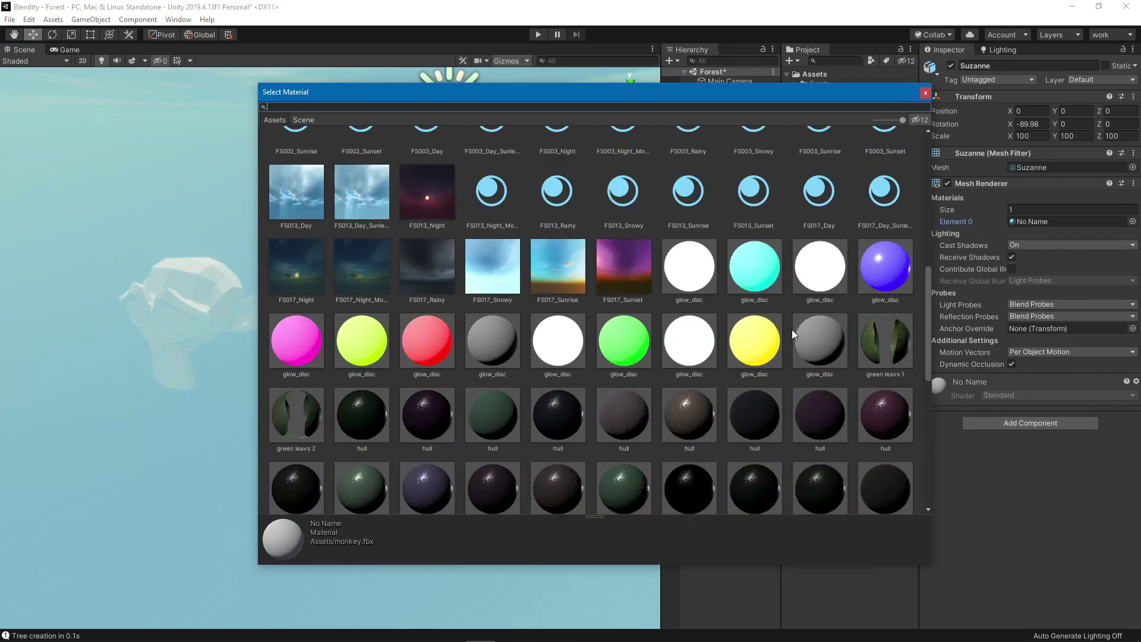
{"action": "scroll", "coordinate": [792, 329], "scroll_direction": "up", "scroll_amount": 10}
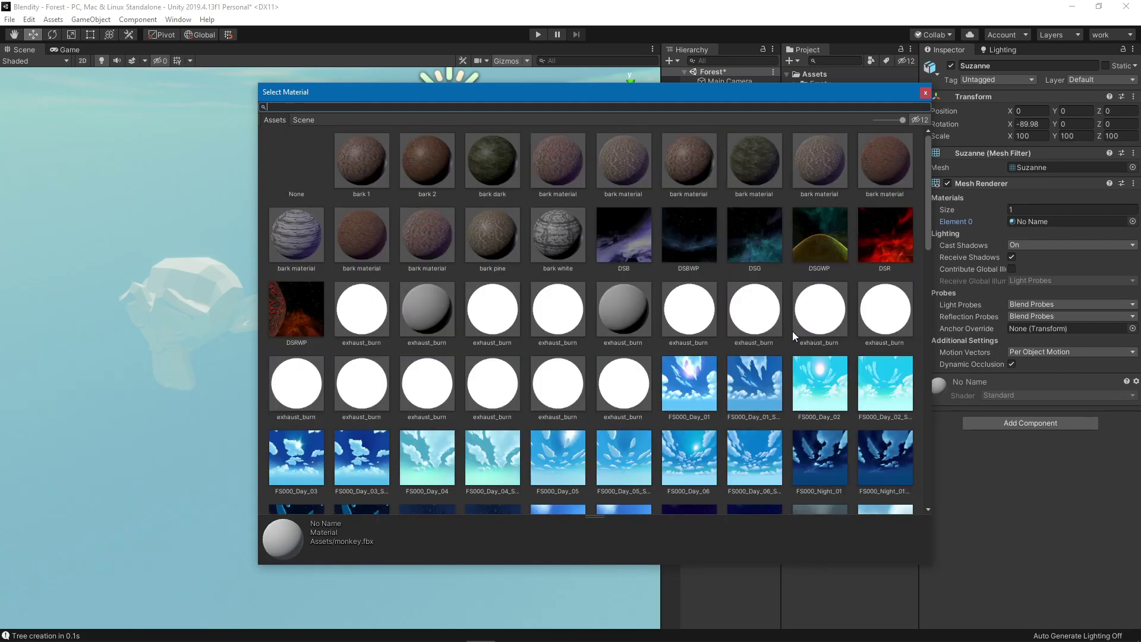
{"action": "left_click", "coordinate": [557, 235]}
{"action": "left_click", "coordinate": [925, 92]}
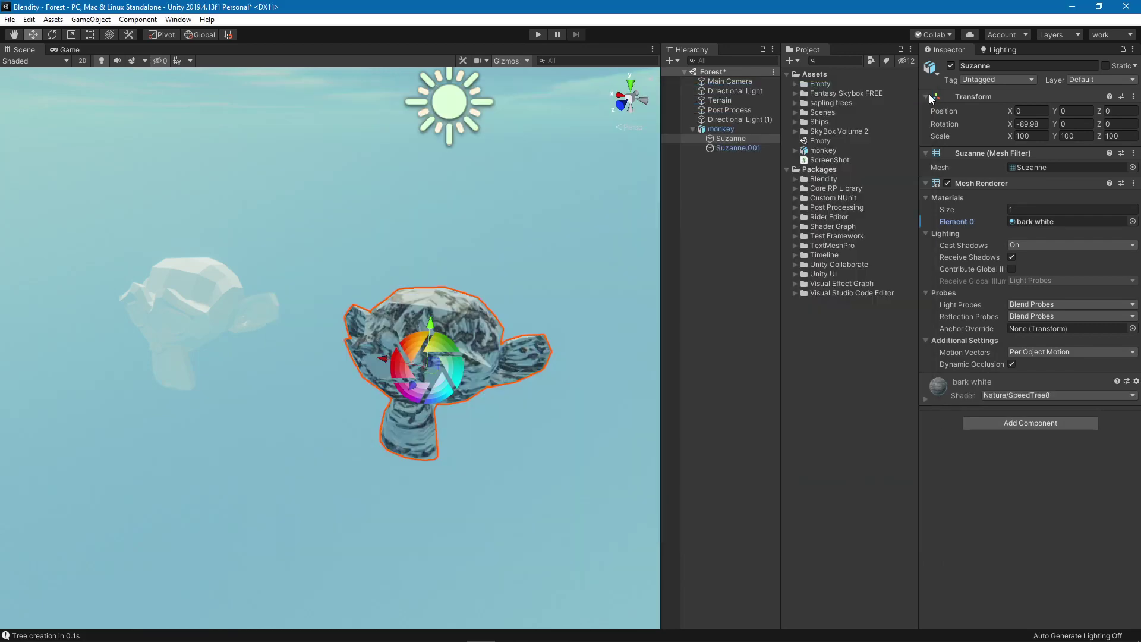
- Shrink the Scene view's 3D gizmo icons to a tiny size and deselect Suzanne to view its texture
{"action": "left_click_drag", "start_coordinate": [483, 251], "coordinate": [589, 261], "text": "alt"}
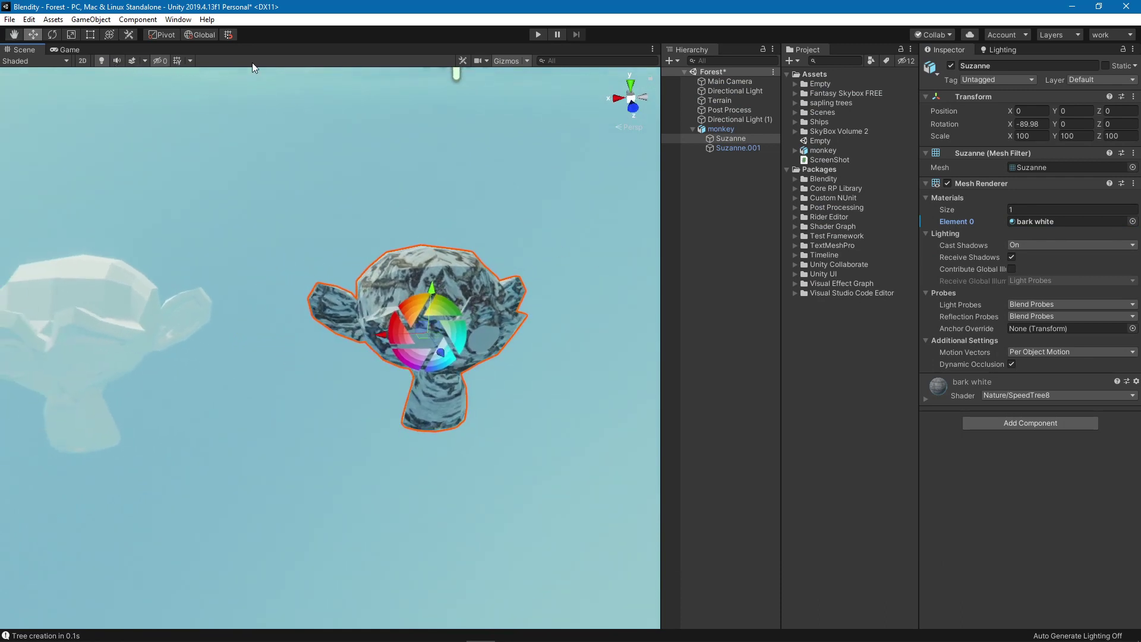
{"action": "left_click", "coordinate": [525, 61]}
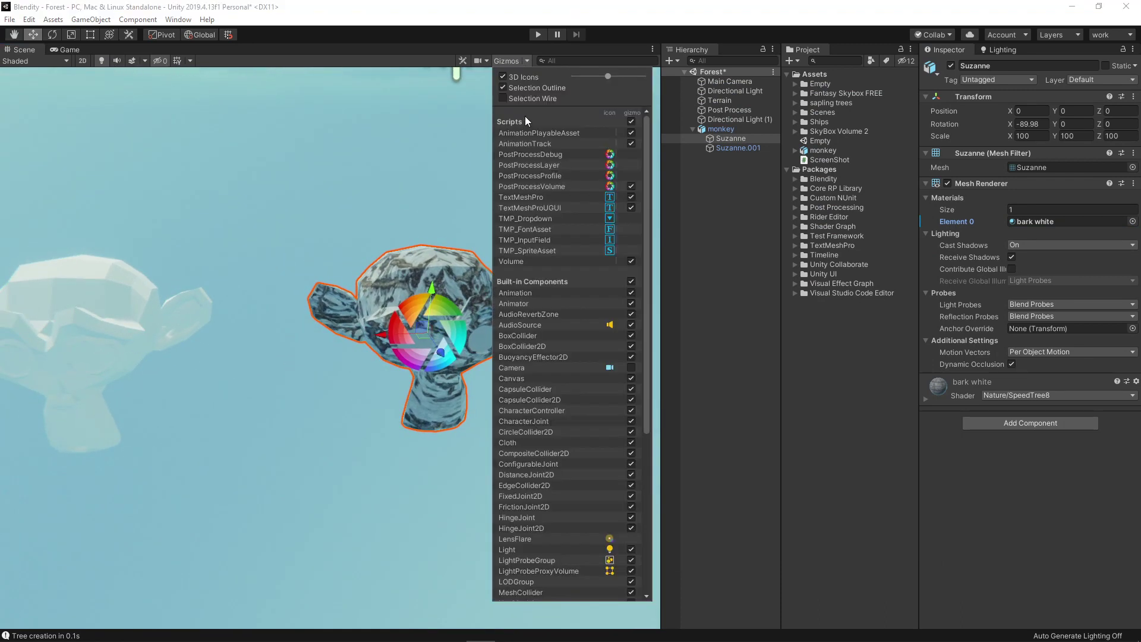
{"action": "left_click_drag", "start_coordinate": [575, 78], "coordinate": [581, 78]}
{"action": "left_click", "coordinate": [434, 160]}
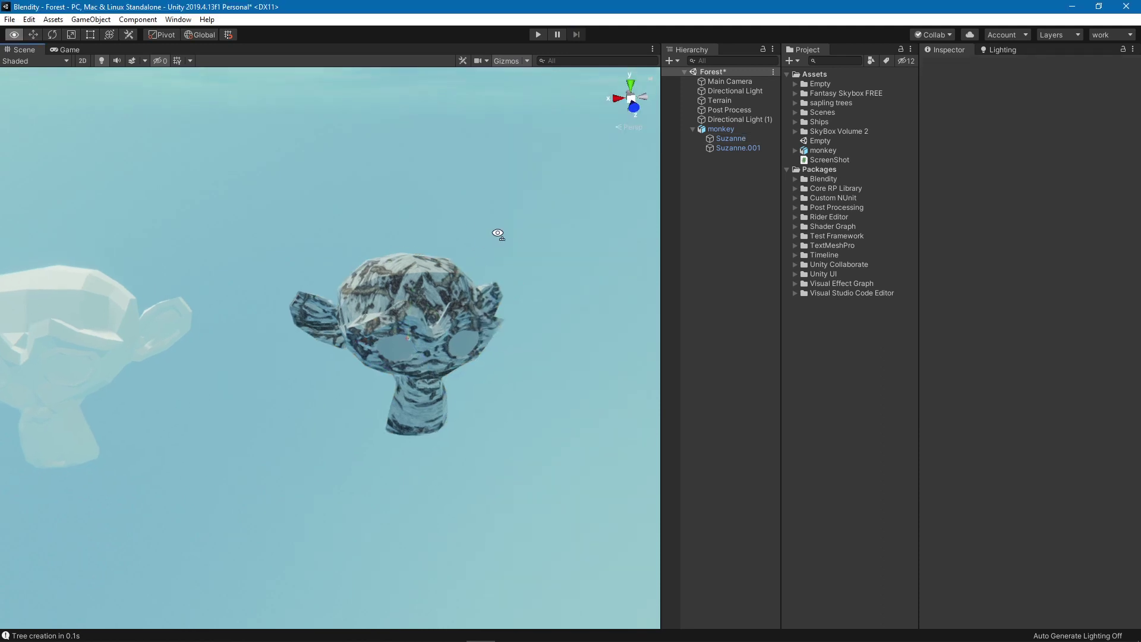
{"action": "left_click_drag", "start_coordinate": [497, 234], "coordinate": [370, 279], "text": "alt"}
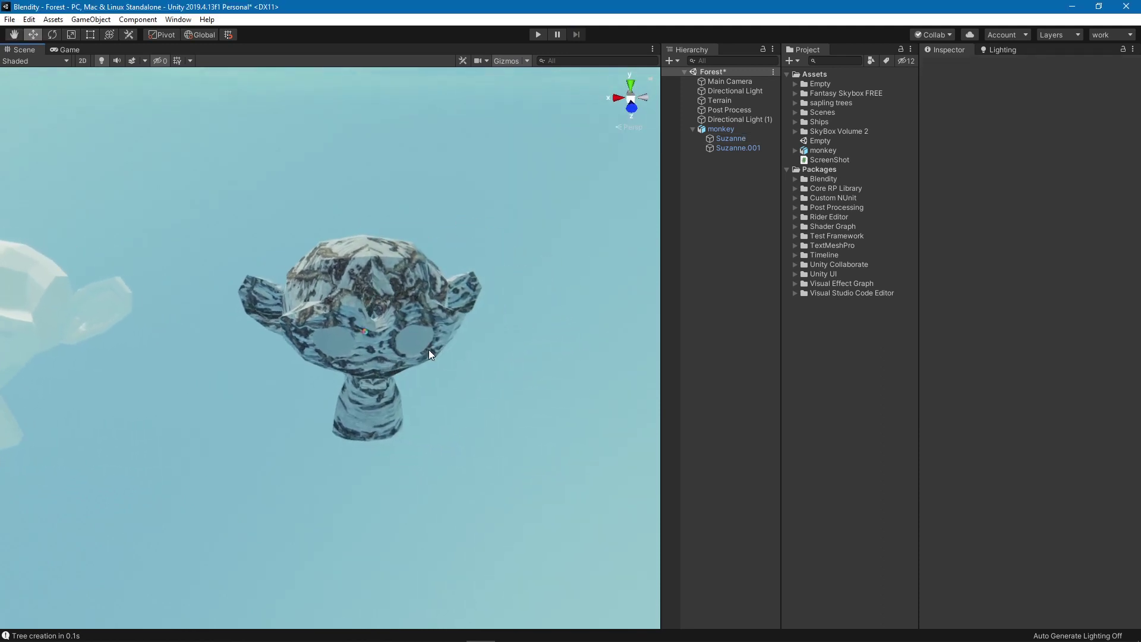
- Unwrap the monkey model with Blendity using the cube_project unwrap mode
{"action": "right_click", "coordinate": [819, 152]}
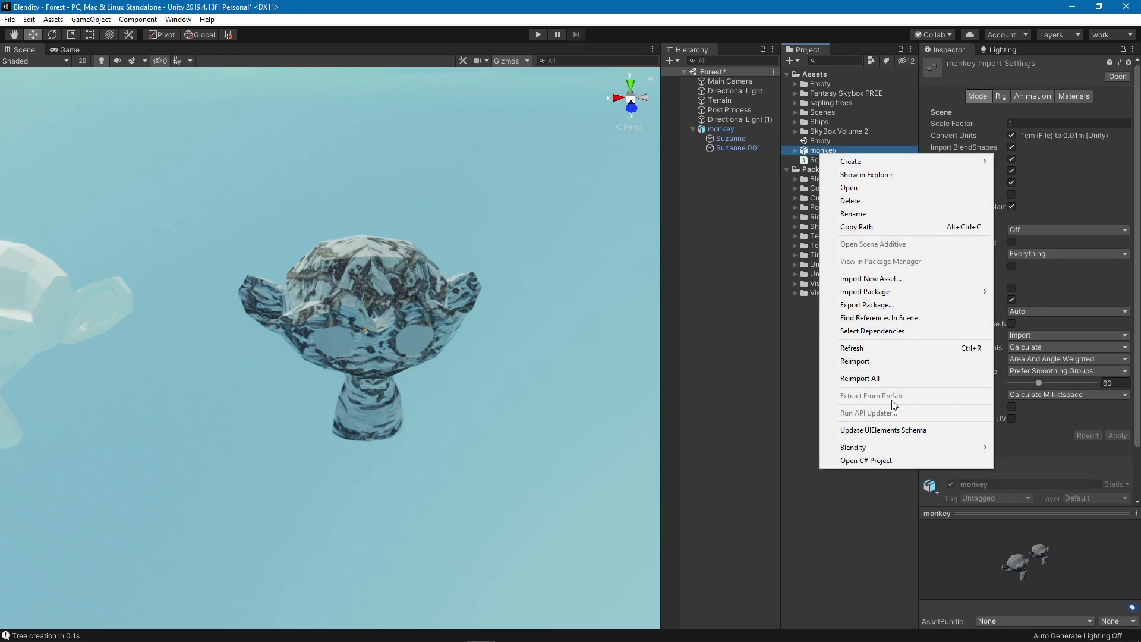
{"action": "mouse_move", "coordinate": [883, 447]}
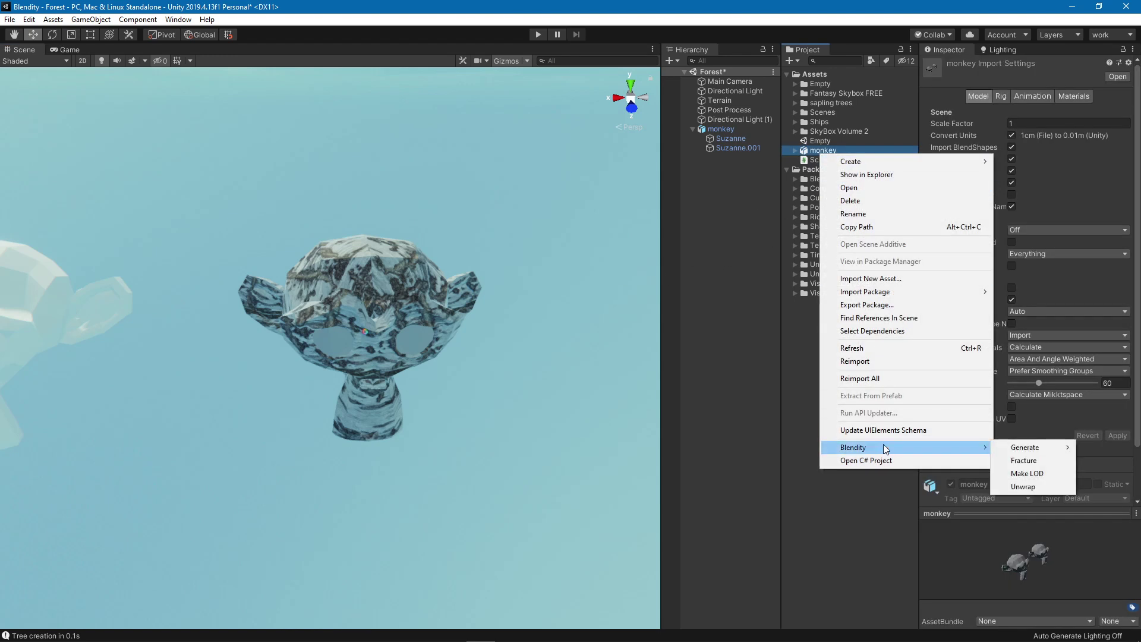
{"action": "left_click", "coordinate": [1028, 487]}
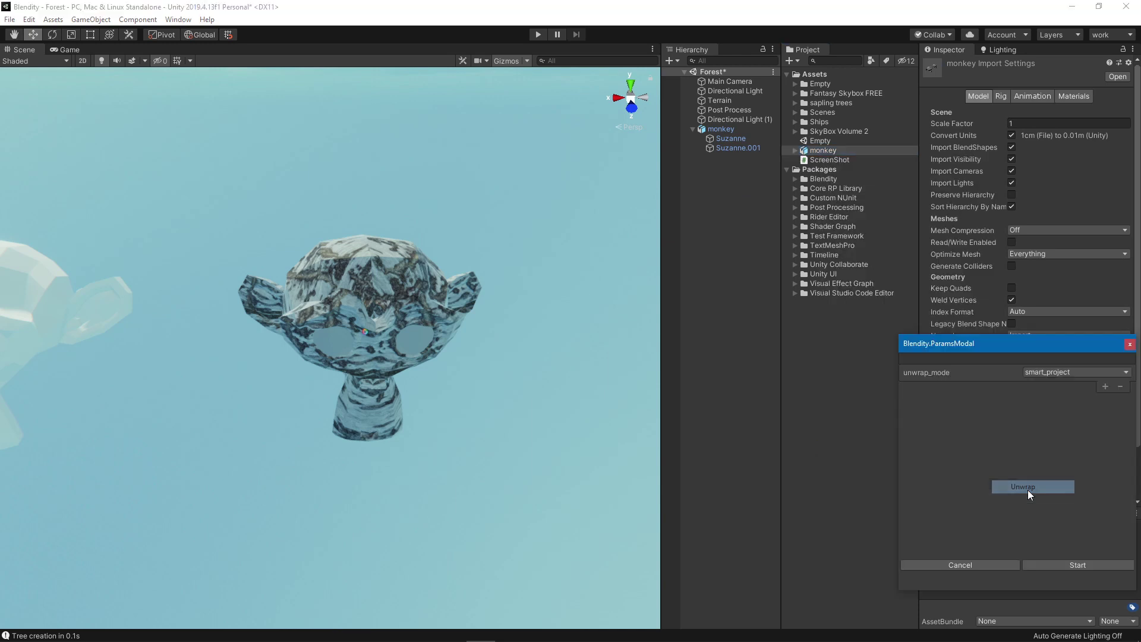
{"action": "left_click", "coordinate": [875, 303]}
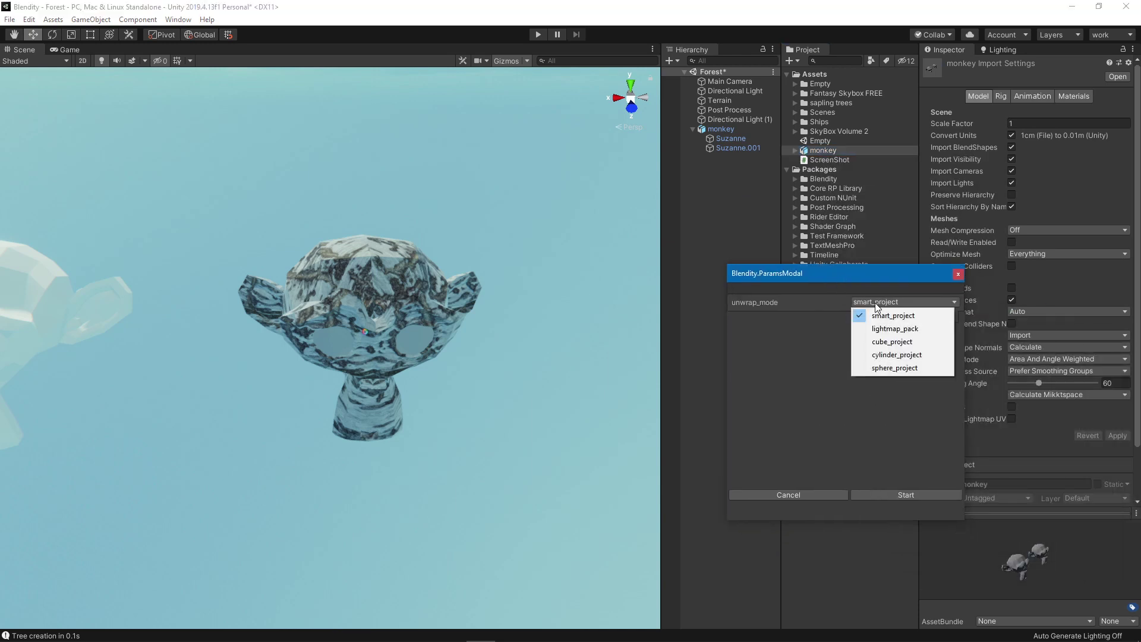
{"action": "left_click", "coordinate": [883, 342]}
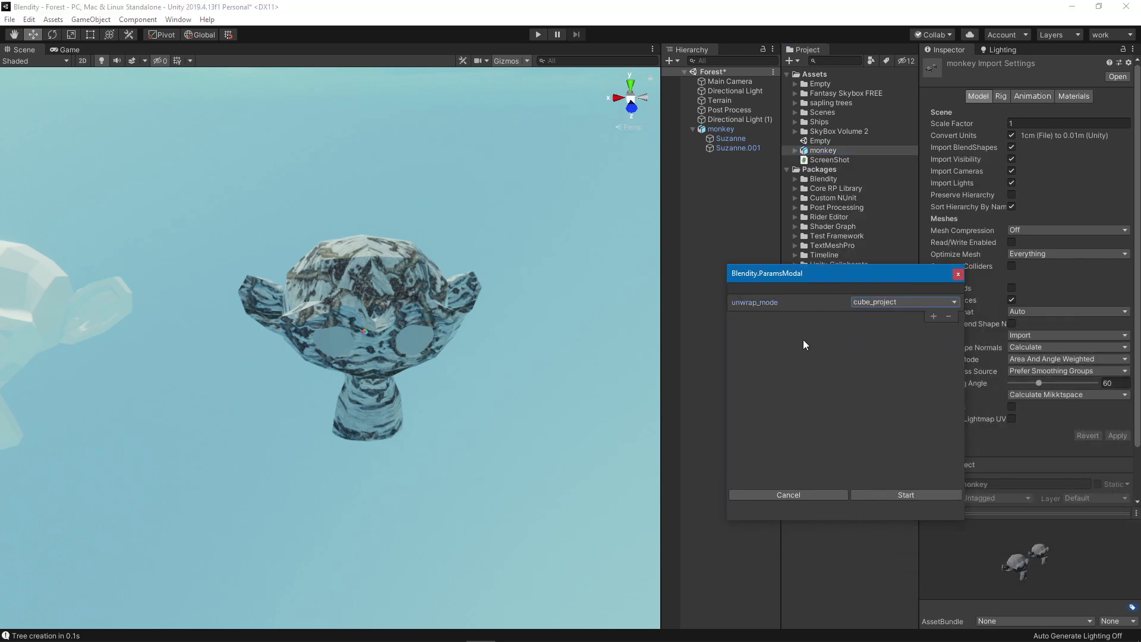
{"action": "left_click", "coordinate": [892, 493]}
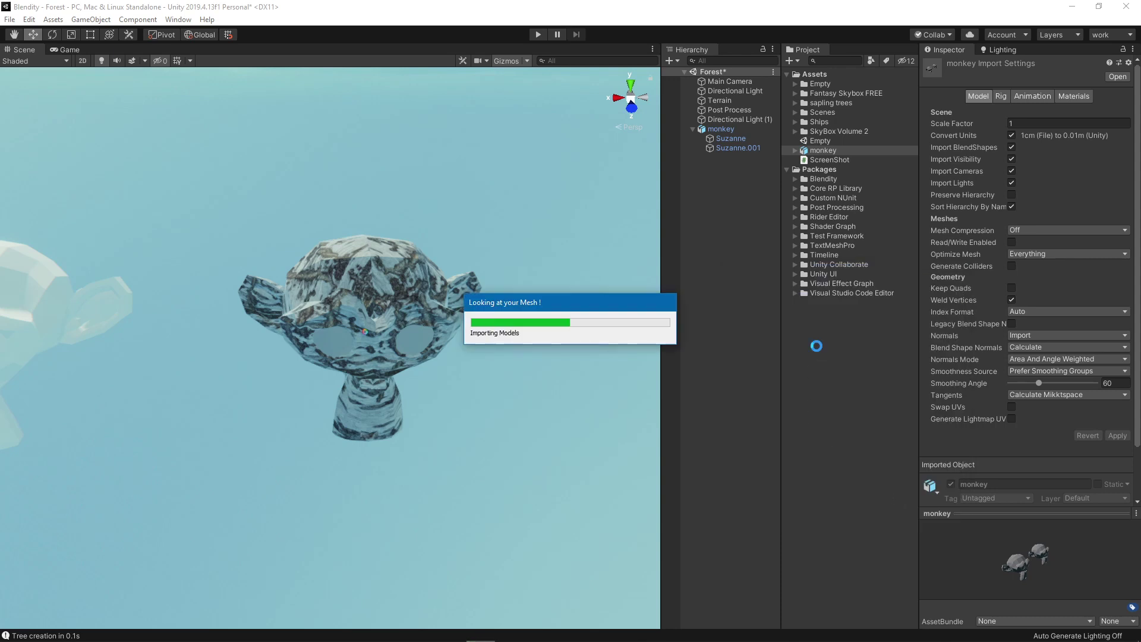
- Add the monkey-unwrapped model to the scene and move it in front of and below the original monkey
{"action": "left_click_drag", "start_coordinate": [839, 149], "coordinate": [697, 232]}
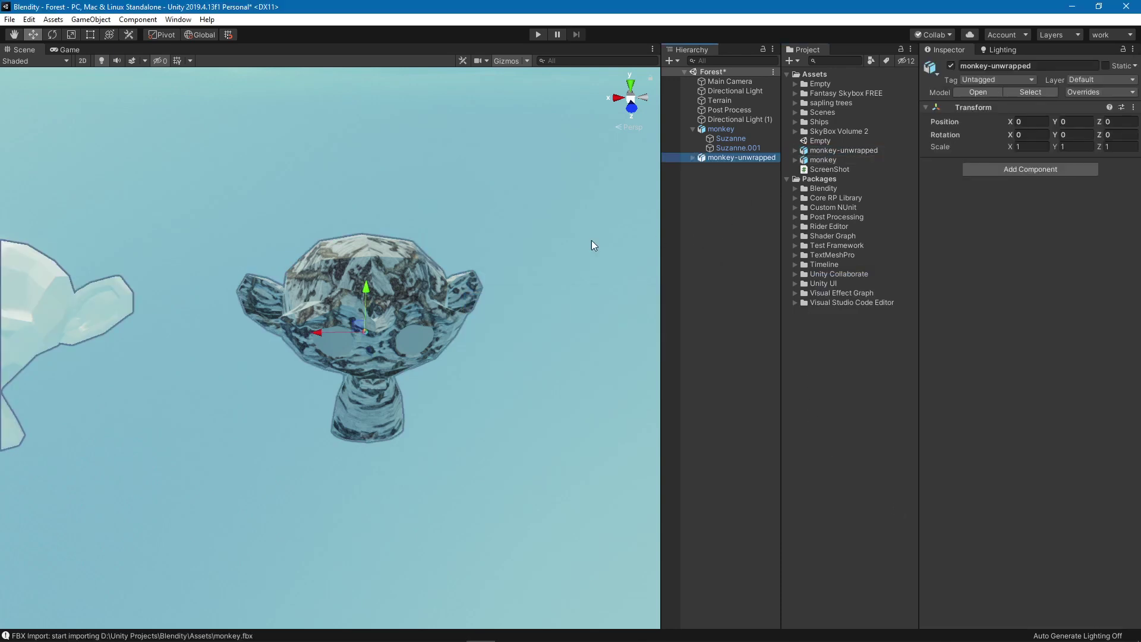
{"action": "left_click_drag", "start_coordinate": [367, 348], "coordinate": [394, 288]}
- Apply the original Suzanne's bark white material to the matching head of monkey-unwrapped and compare the textures
{"action": "left_click", "coordinate": [394, 287]}
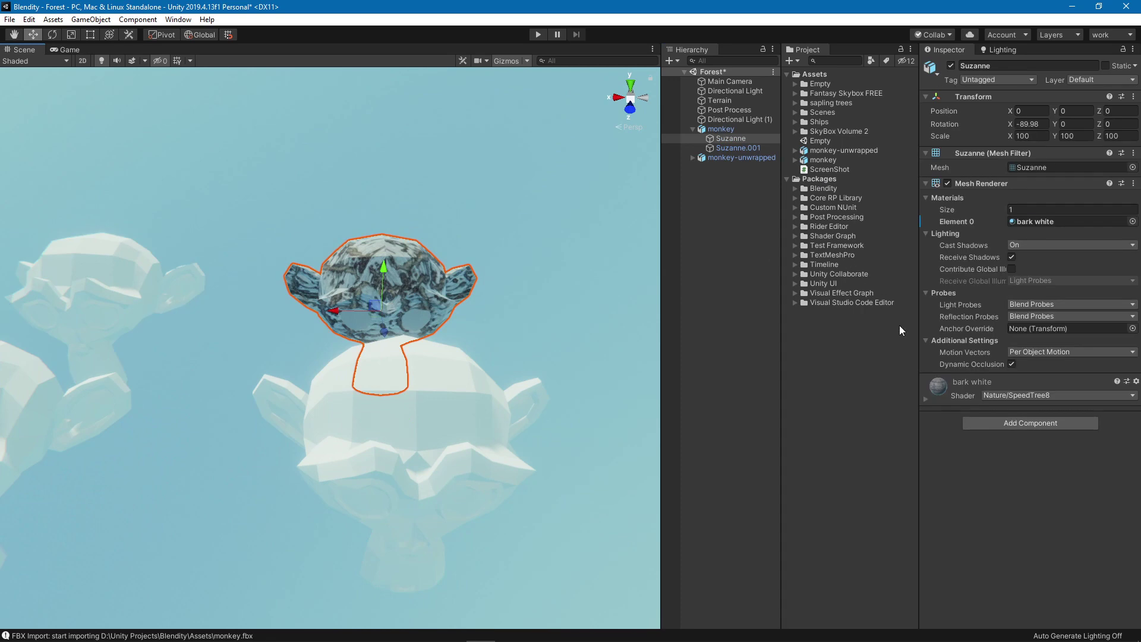
{"action": "left_click_drag", "start_coordinate": [938, 385], "coordinate": [486, 420]}
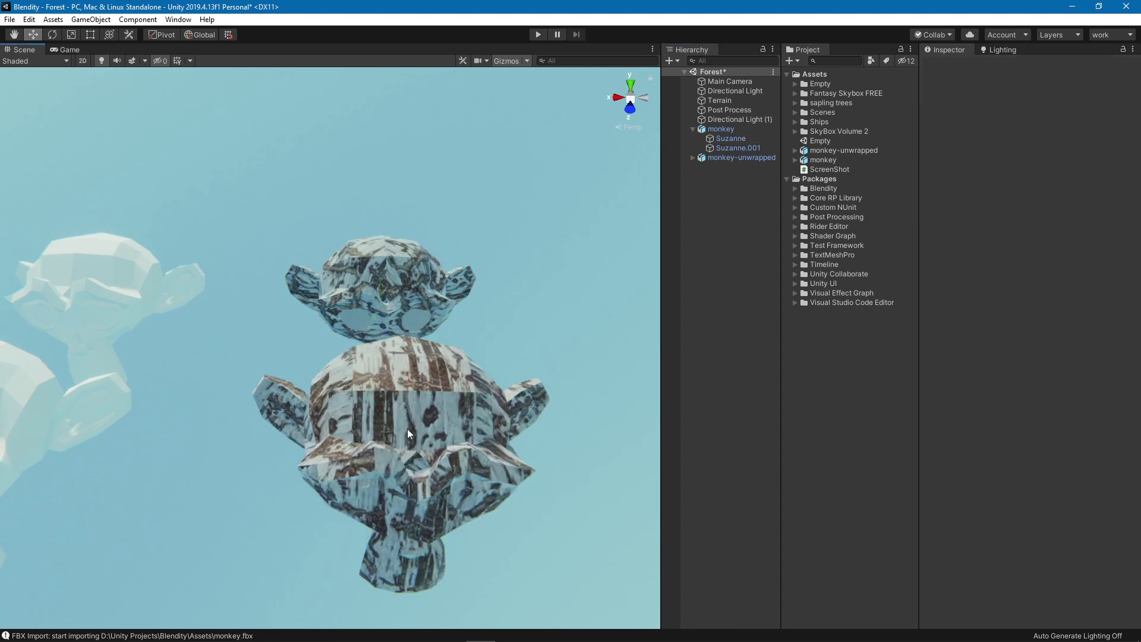
{"action": "left_click_drag", "start_coordinate": [397, 432], "coordinate": [518, 366], "text": "alt"}
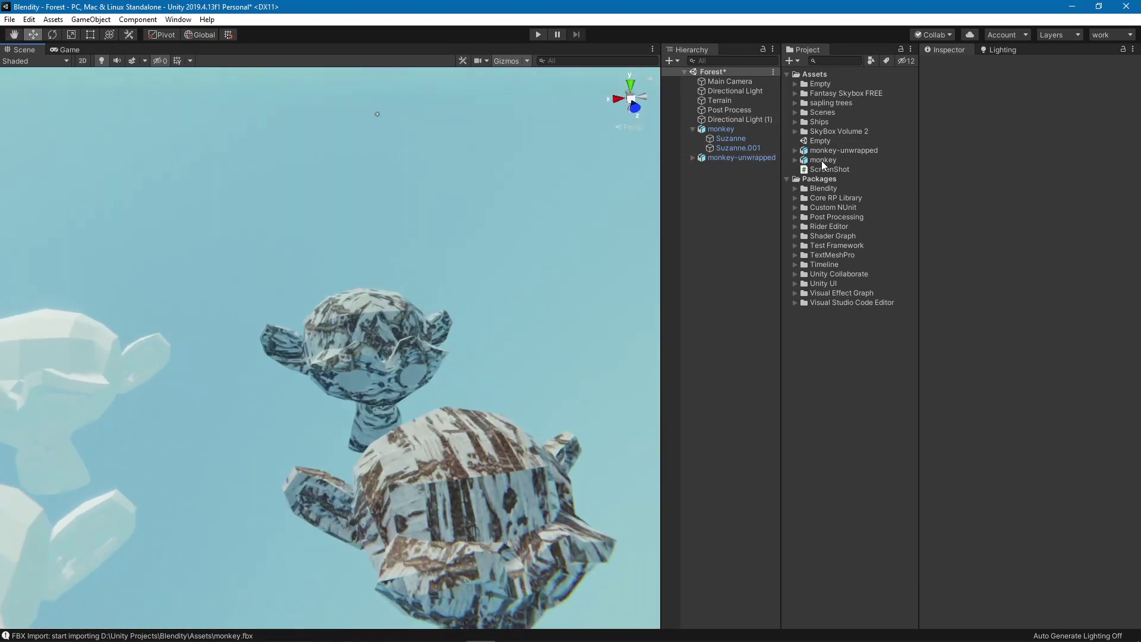
- Make LODs of the monkey model with Blendity, using number_of_LOD 4 and least_detail_percent 5
{"action": "right_click", "coordinate": [823, 161]}
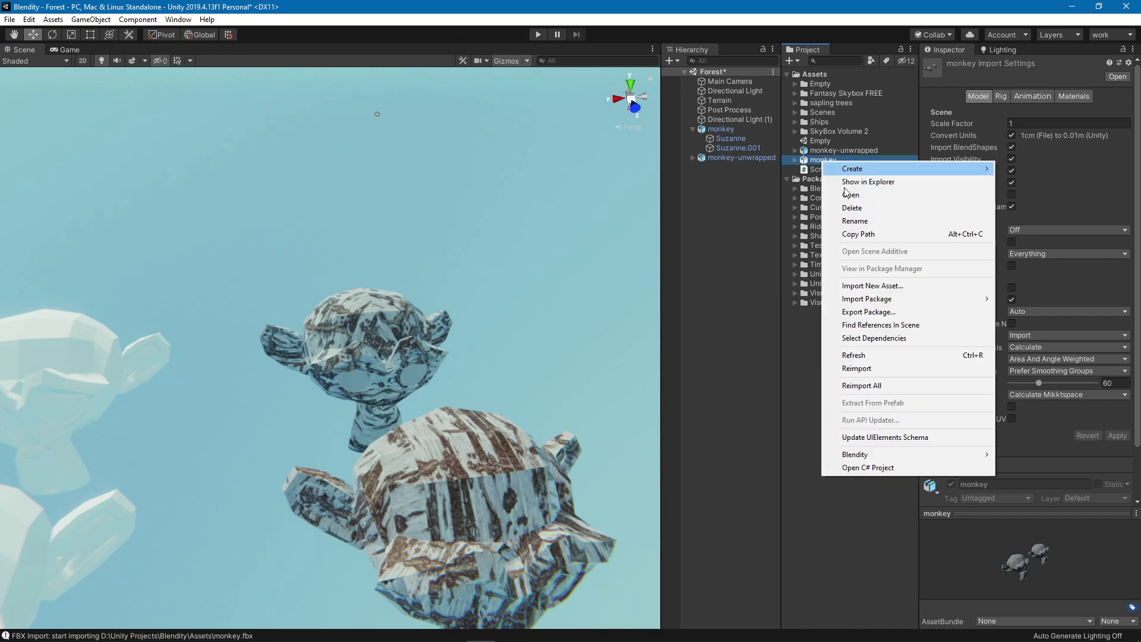
{"action": "mouse_move", "coordinate": [918, 454]}
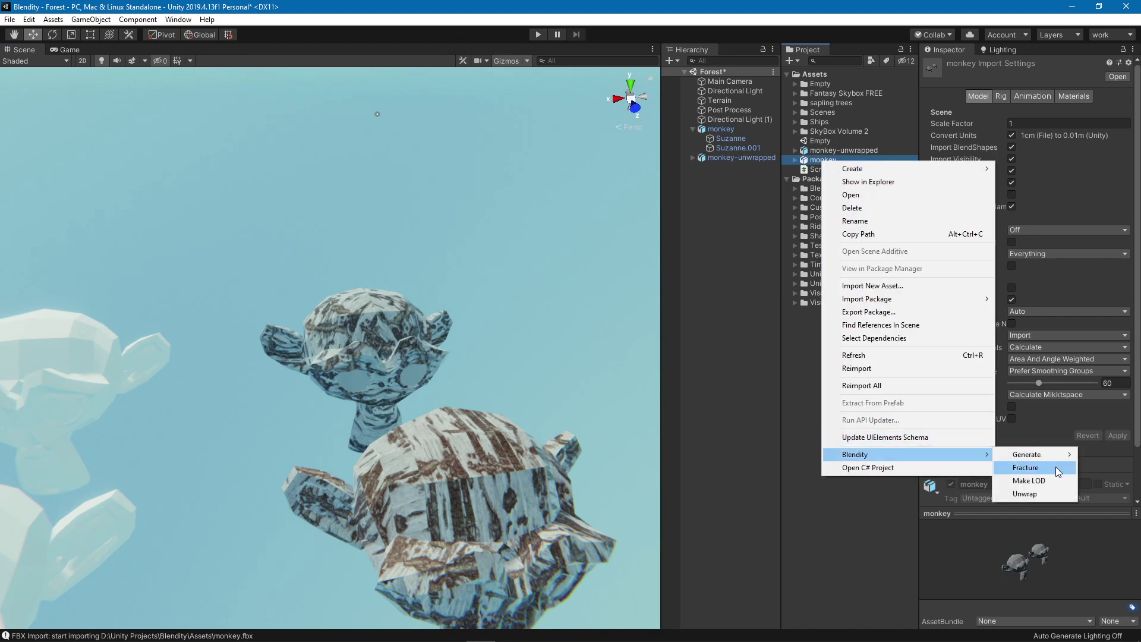
{"action": "left_click", "coordinate": [1058, 484]}
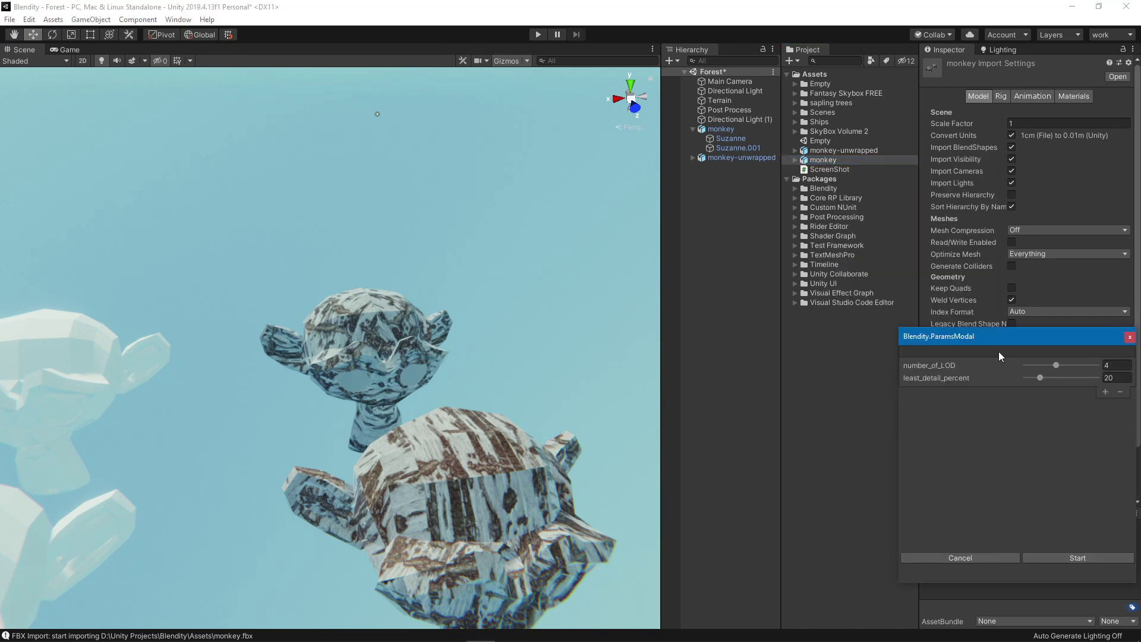
{"action": "left_click_drag", "start_coordinate": [1003, 336], "coordinate": [834, 285]}
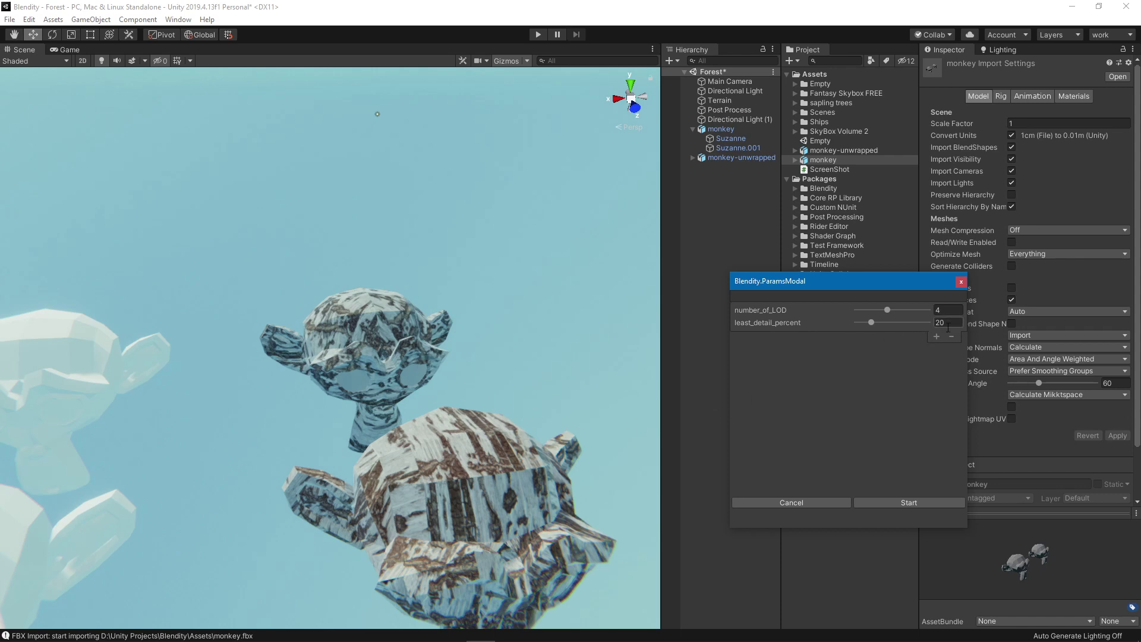
{"action": "left_click", "coordinate": [948, 325]}
{"action": "type", "text": "5"}
{"action": "left_click", "coordinate": [906, 503]}
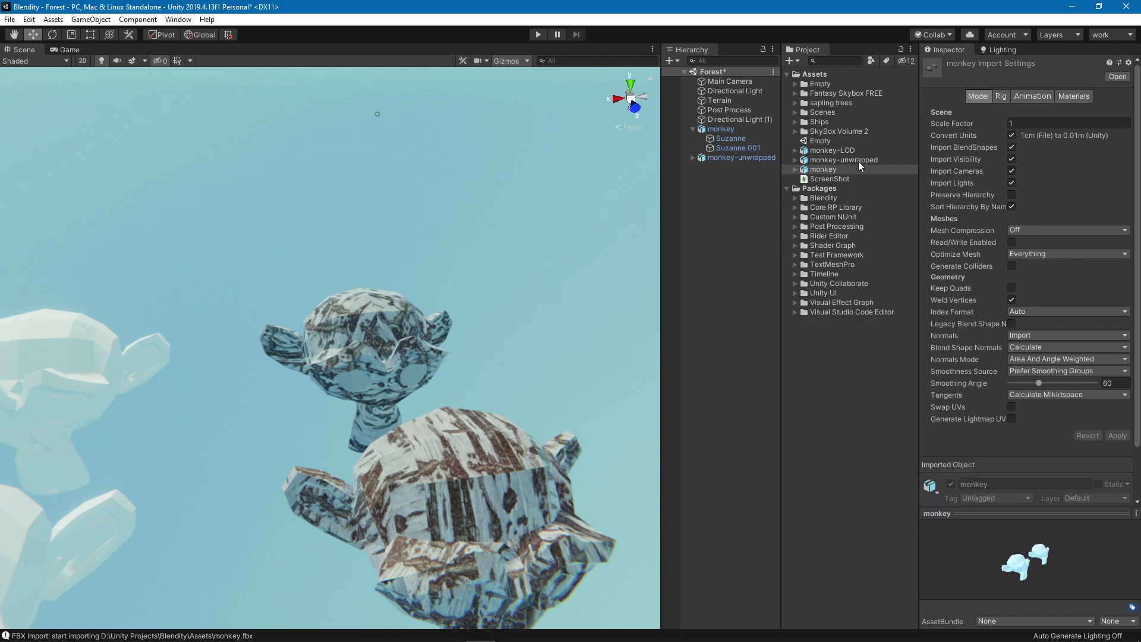
- Add the monkey-LOD model to the scene, move it behind the original monkey to about Z -2.86, and apply Suzanne's bark white material to its matching head
{"action": "left_click_drag", "start_coordinate": [837, 159], "coordinate": [724, 209]}
{"action": "left_click_drag", "start_coordinate": [372, 386], "coordinate": [494, 374]}
{"action": "left_click", "coordinate": [508, 390]}
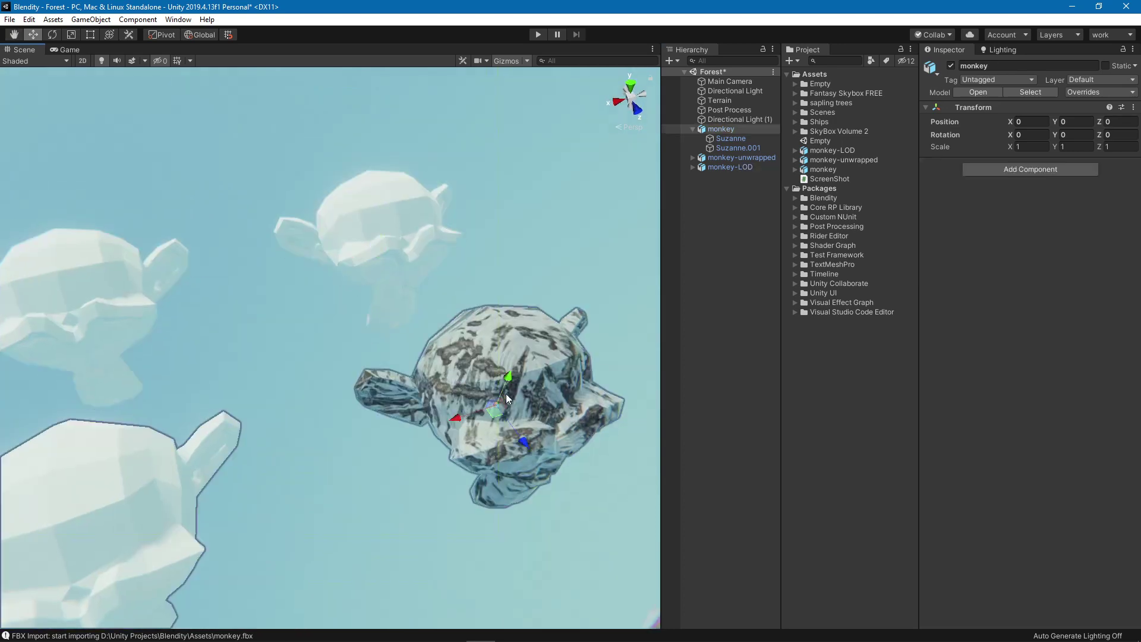
{"action": "left_click", "coordinate": [529, 370]}
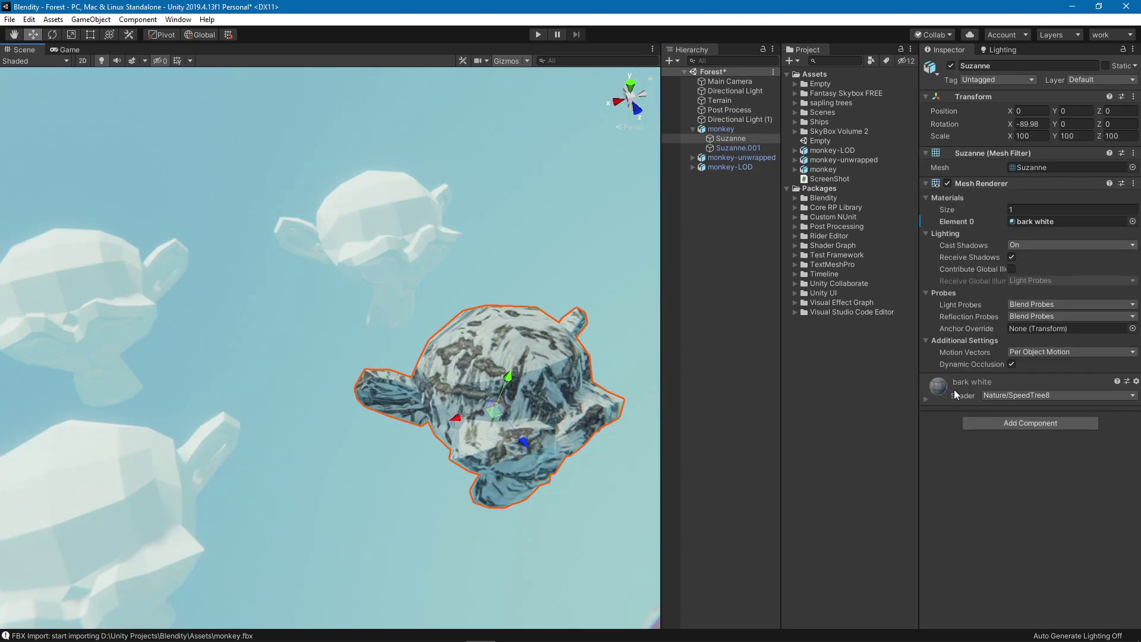
{"action": "left_click_drag", "start_coordinate": [937, 387], "coordinate": [631, 180]}
{"action": "left_click", "coordinate": [473, 215]}
- Expand monkey-LOD and inspect its child meshes, comparing the detail of Suzanne_LOD0 through Suzanne_LOD3
{"action": "left_click", "coordinate": [694, 169]}
{"action": "left_click", "coordinate": [746, 177]}
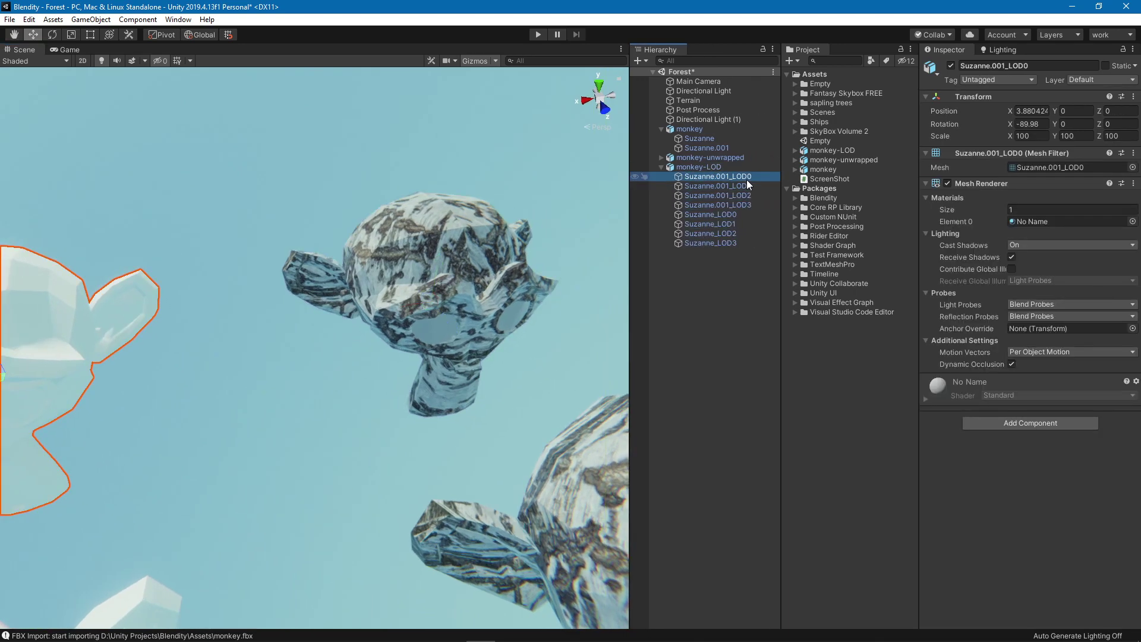
{"action": "left_click", "coordinate": [713, 213]}
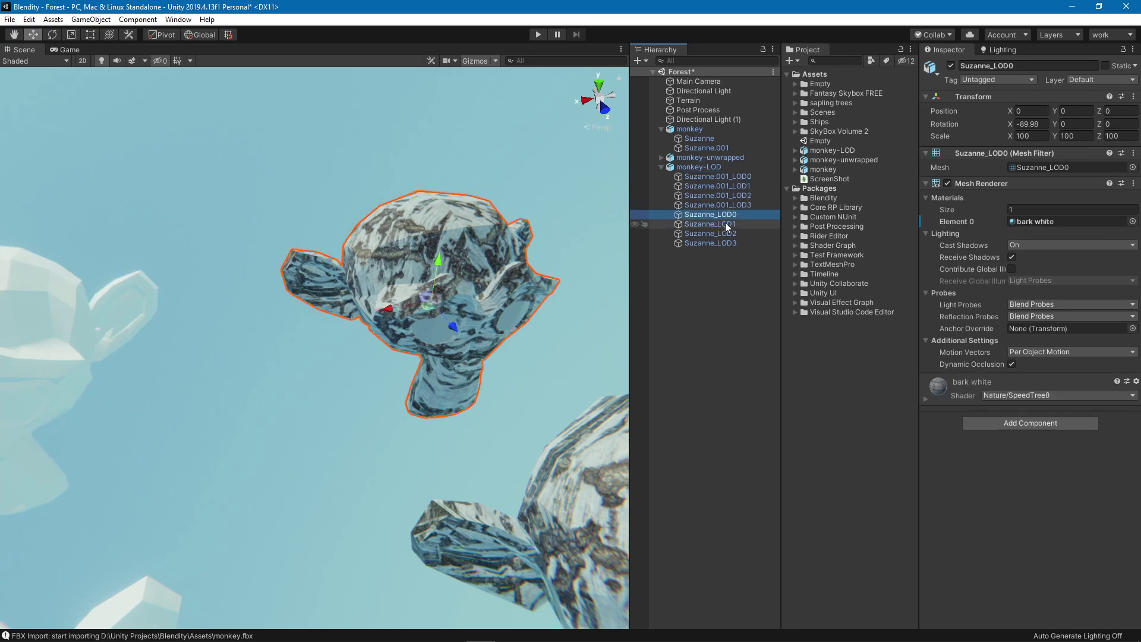
{"action": "left_click", "coordinate": [726, 224]}
{"action": "left_click", "coordinate": [727, 233]}
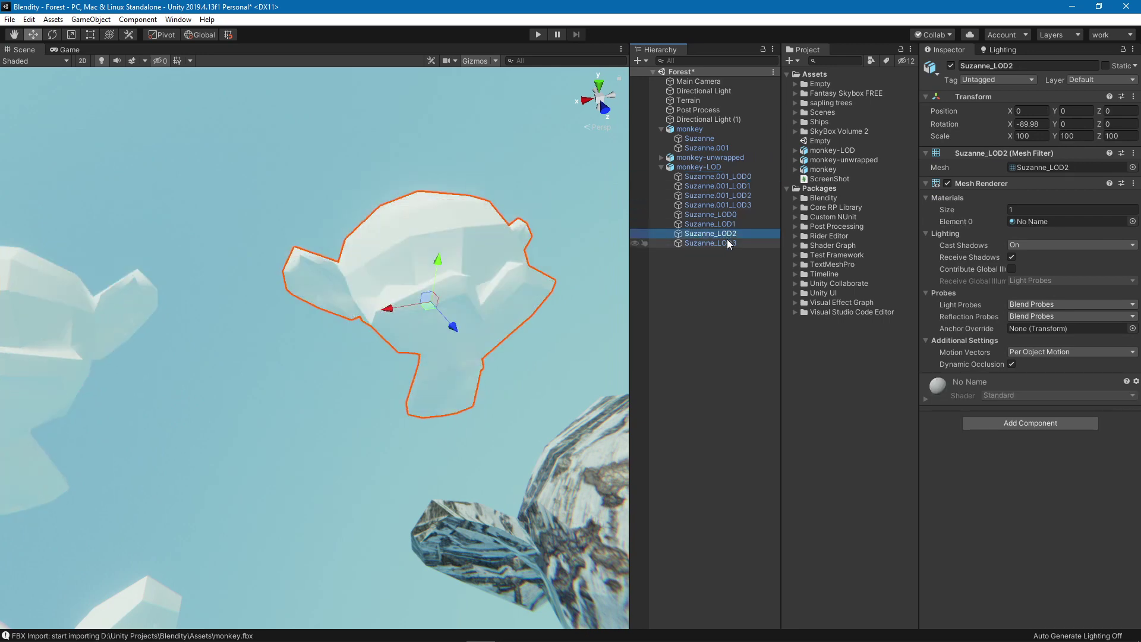
{"action": "left_click", "coordinate": [729, 243]}
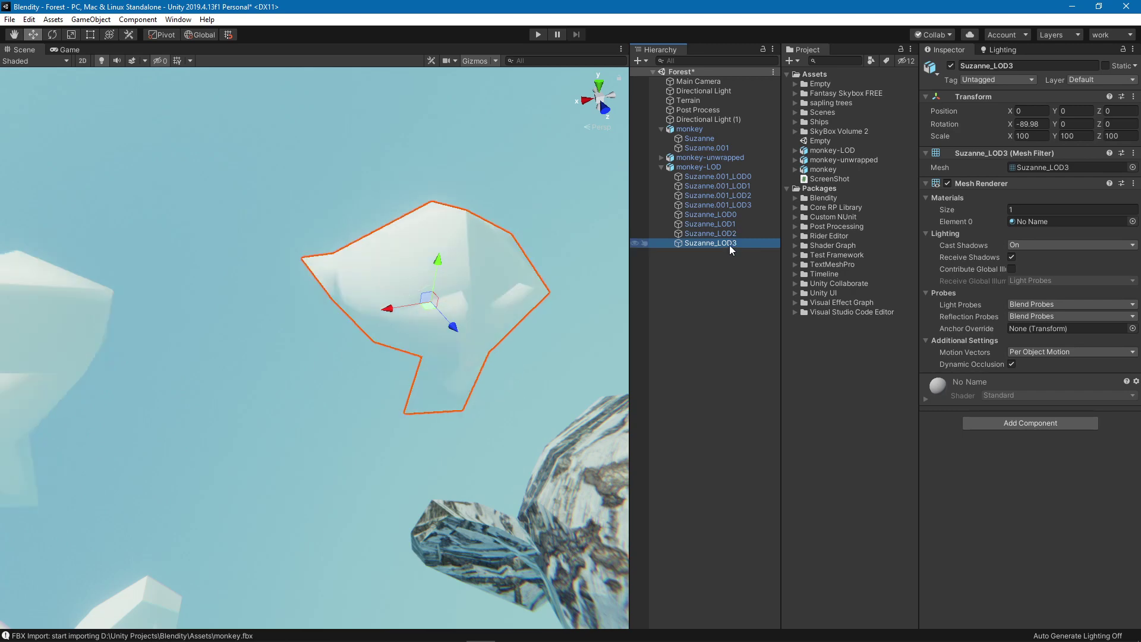
{"action": "left_click_drag", "start_coordinate": [445, 314], "coordinate": [428, 280], "text": "alt"}
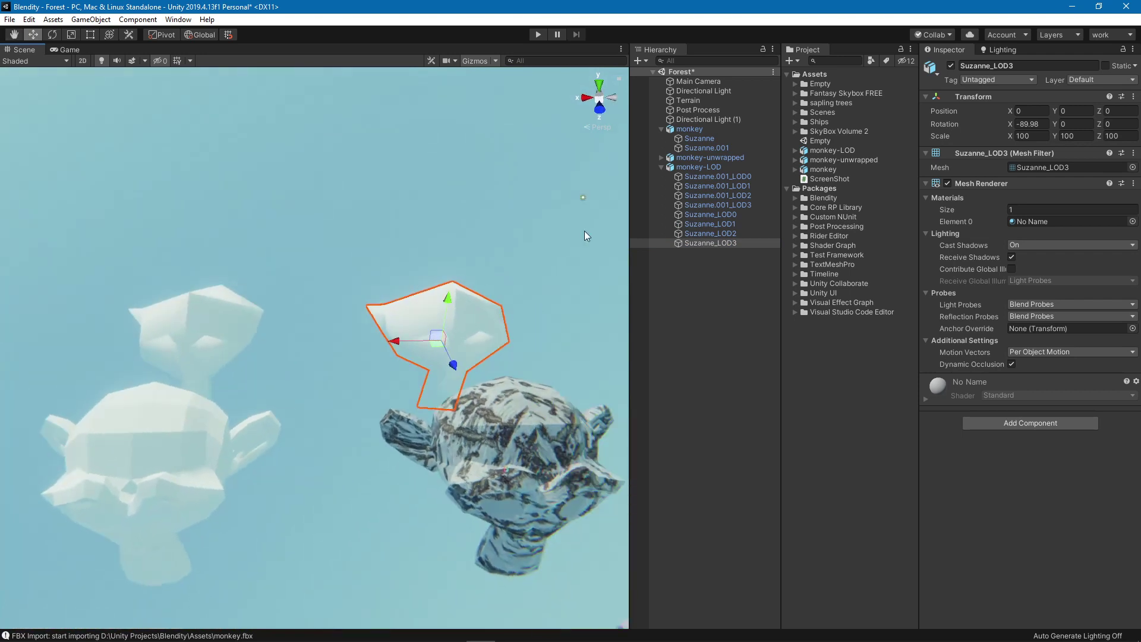
- Review the LOD Group of the collapsed monkey-LOD object while viewing it from farther away, then deselect it
{"action": "left_click", "coordinate": [684, 168]}
{"action": "left_click", "coordinate": [661, 167]}
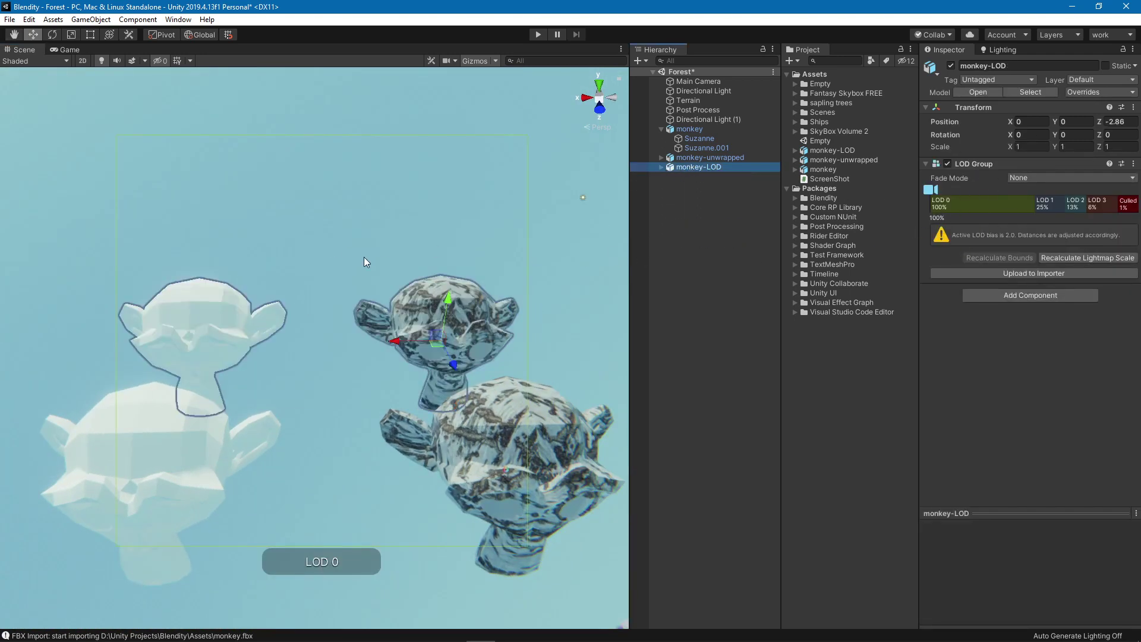
{"action": "scroll", "coordinate": [371, 264], "scroll_direction": "down", "scroll_amount": 6}
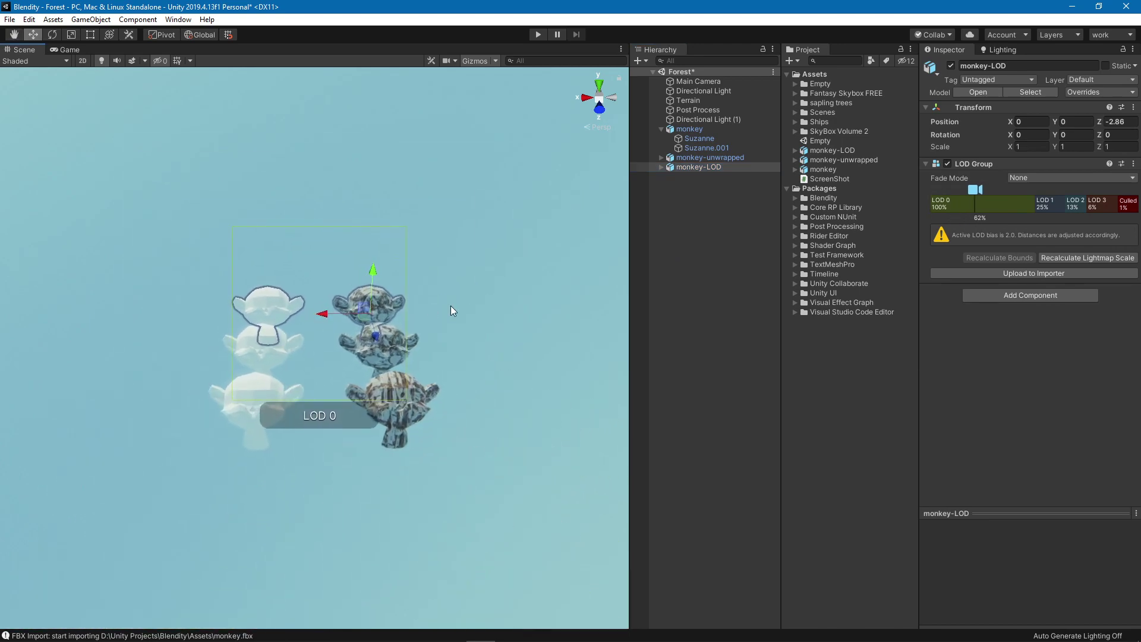
{"action": "left_click", "coordinate": [537, 314]}
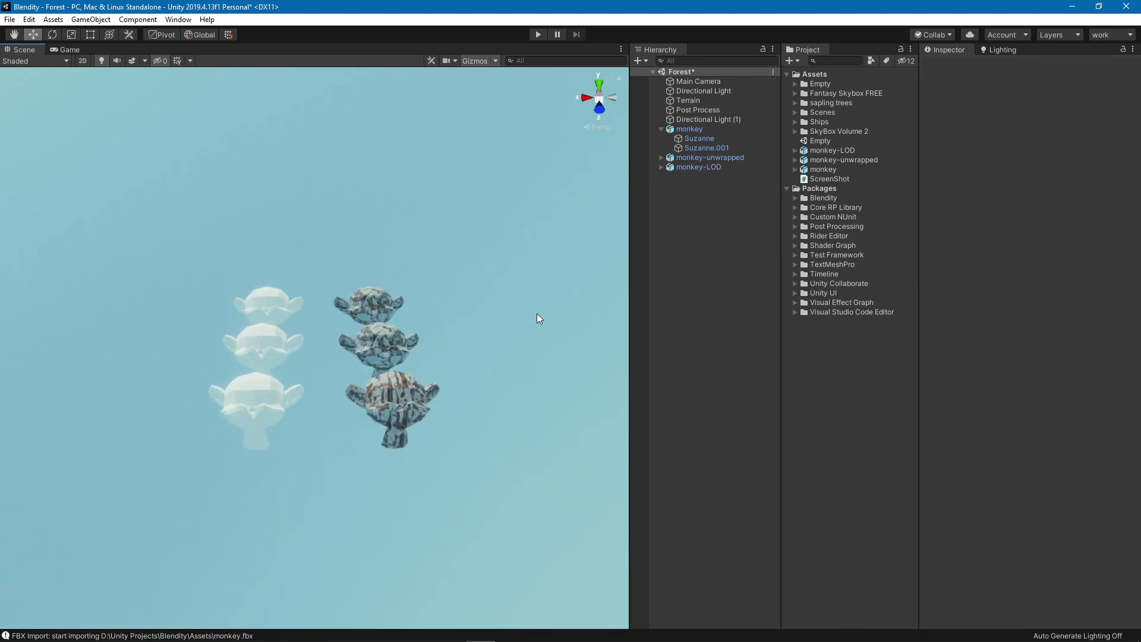
{"action": "left_click", "coordinate": [816, 169]}
{"action": "right_click", "coordinate": [815, 169]}
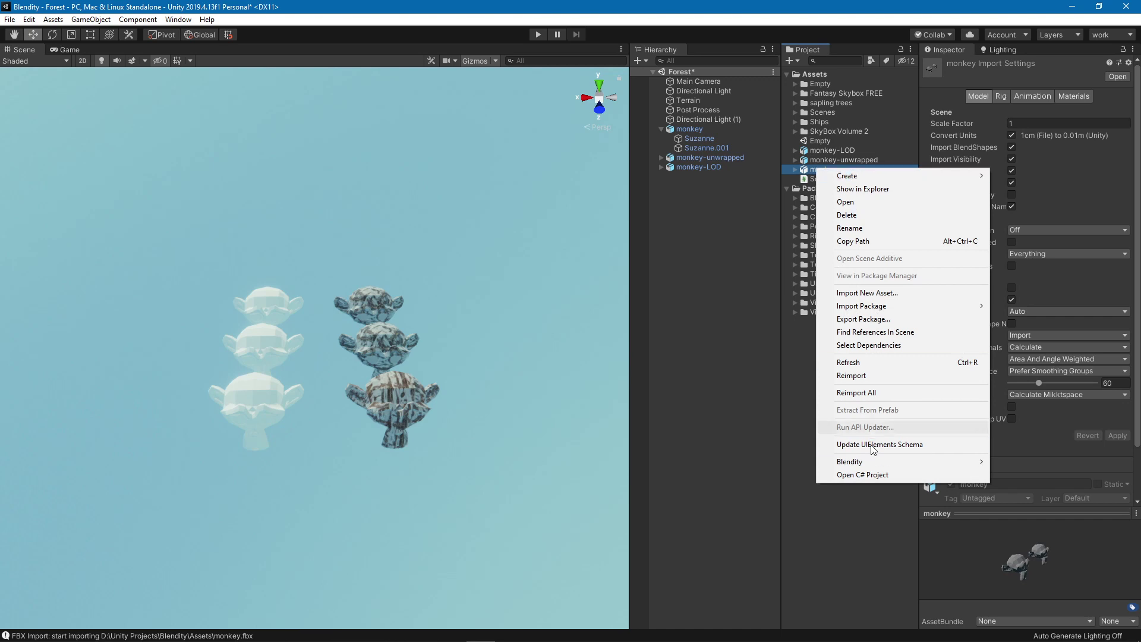
{"action": "mouse_move", "coordinate": [885, 460]}
{"action": "mouse_move", "coordinate": [962, 461]}
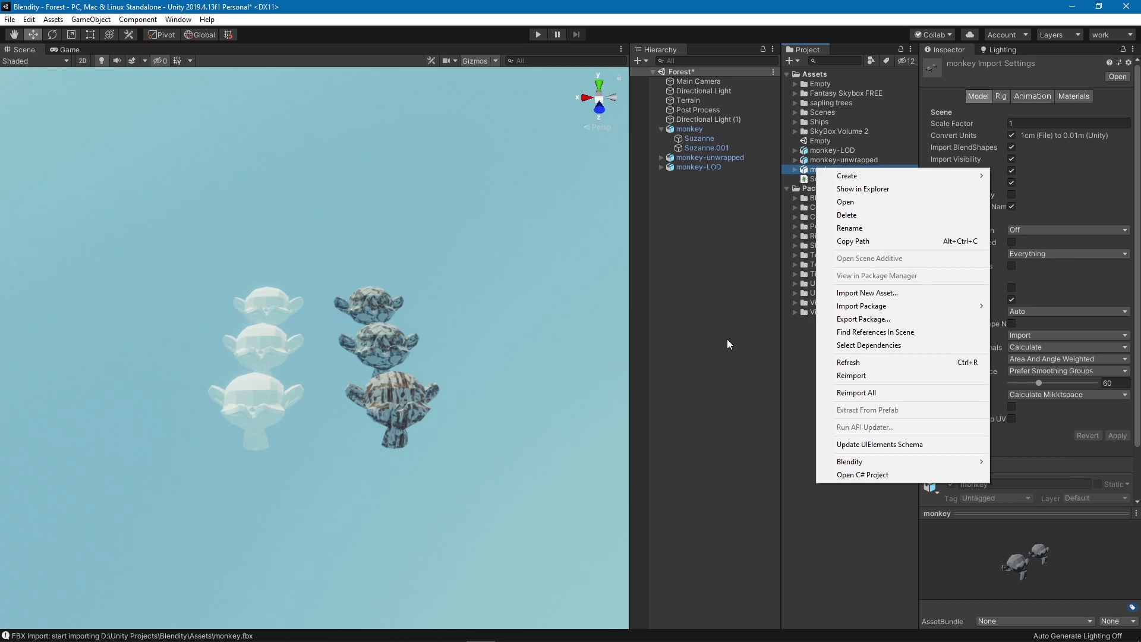
{"action": "key", "text": "Escape"}
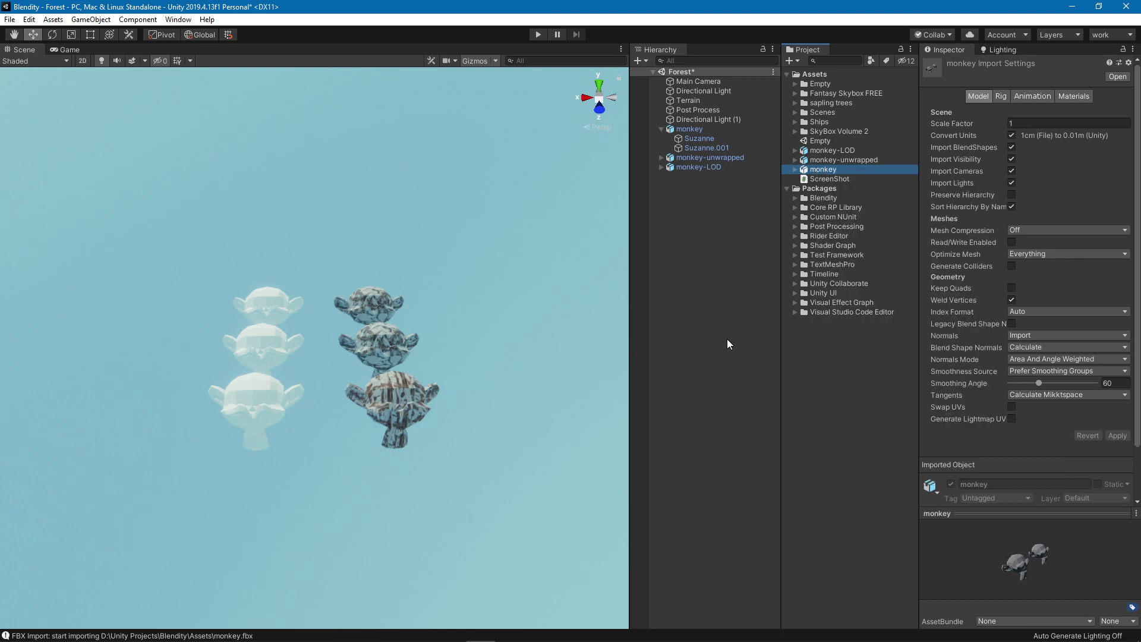